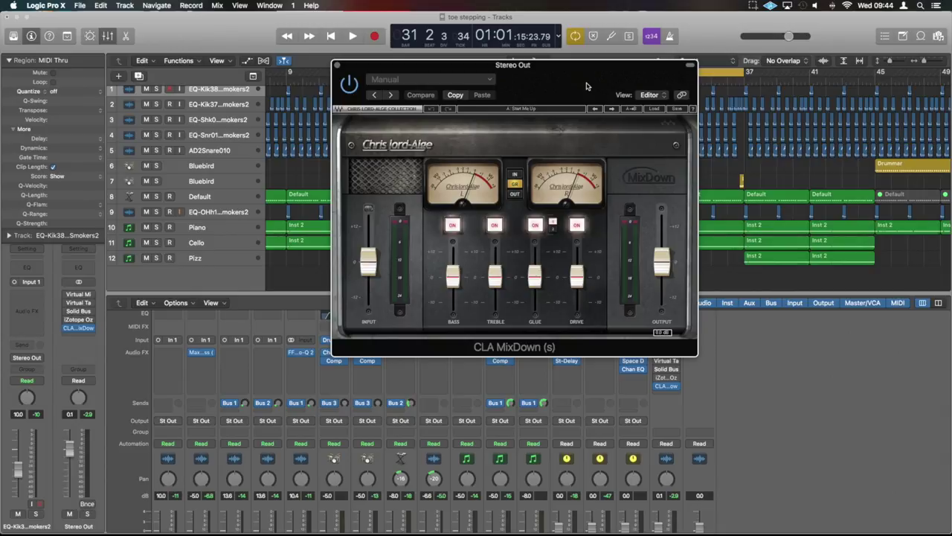
- Play a short stretch of the mix through CLA MixDown, stop it, and move the plug-in window aside and back
{"action": "key", "text": "space"}
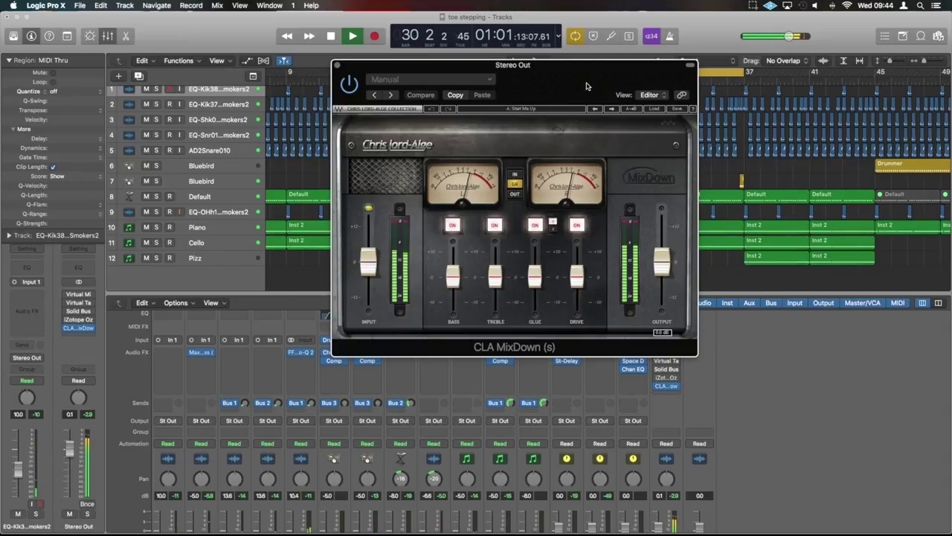
{"action": "key", "text": "space"}
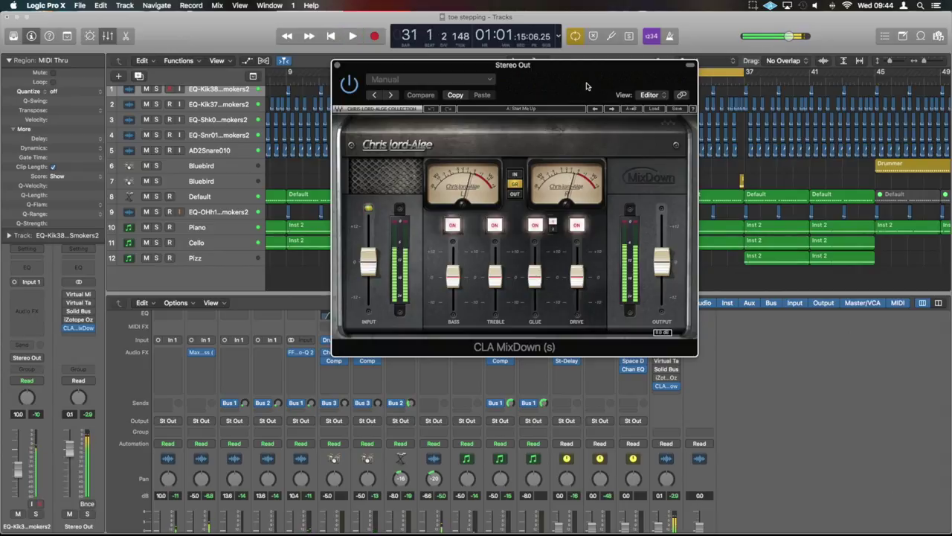
{"action": "left_click_drag", "start_coordinate": [586, 86], "coordinate": [489, 58]}
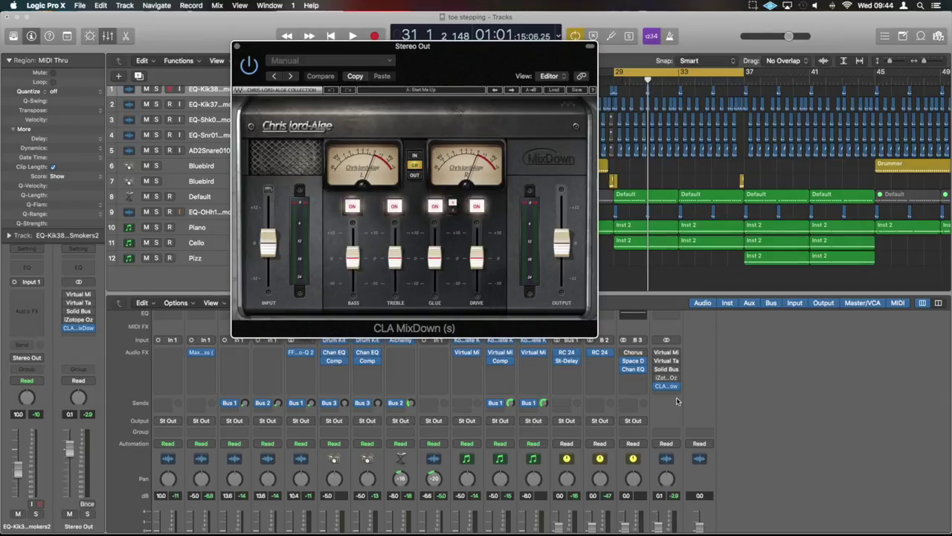
{"action": "left_click_drag", "start_coordinate": [426, 60], "coordinate": [531, 92]}
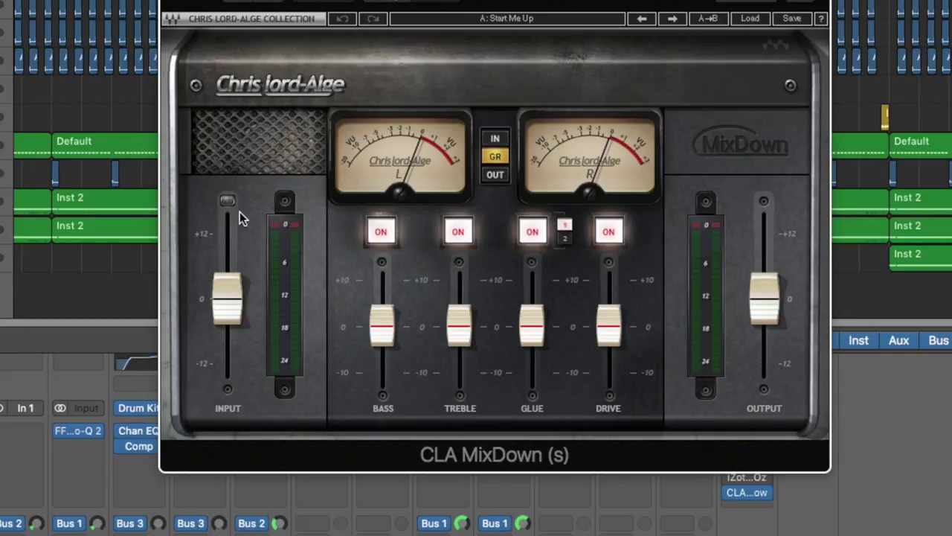
- Switch off the Bass, Treble, Glue and Drive sections of CLA MixDown
{"action": "left_click", "coordinate": [381, 233]}
{"action": "left_click", "coordinate": [457, 233]}
{"action": "left_click", "coordinate": [532, 233]}
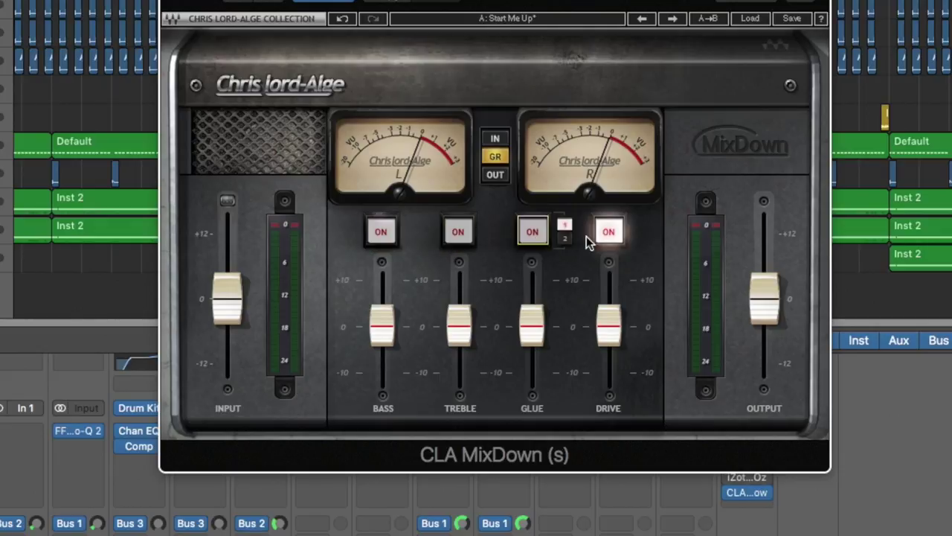
{"action": "left_click", "coordinate": [610, 233]}
- During playback, try the input fader at -12 dB and about 7.4 dB, set it to about -5.1 dB and clear the clip indicators
{"action": "key", "text": "space"}
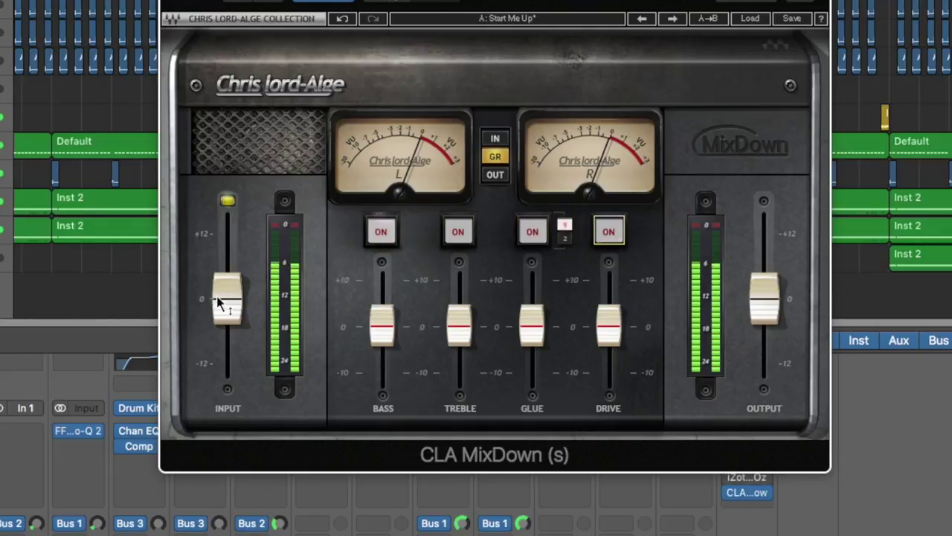
{"action": "left_click_drag", "start_coordinate": [218, 301], "coordinate": [224, 363]}
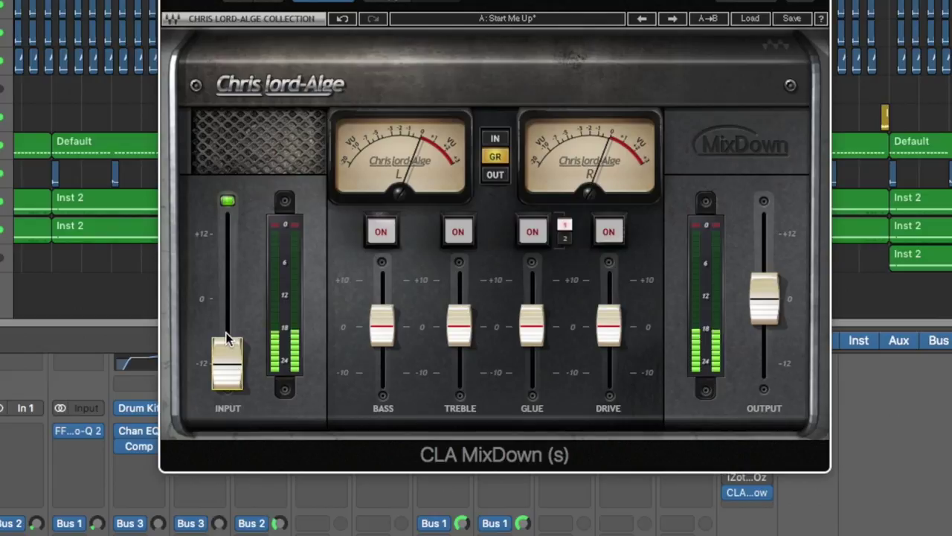
{"action": "left_click", "coordinate": [230, 363]}
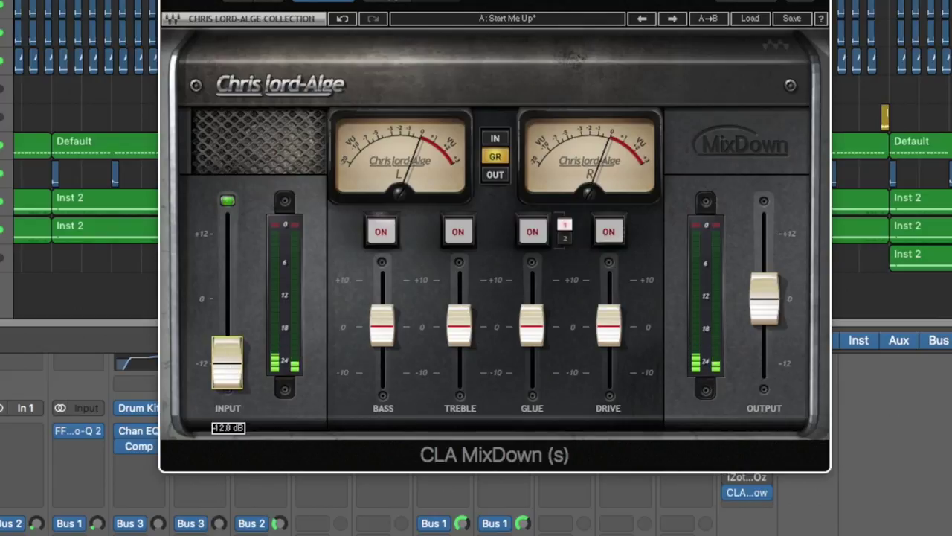
{"action": "left_click_drag", "start_coordinate": [226, 363], "coordinate": [229, 273]}
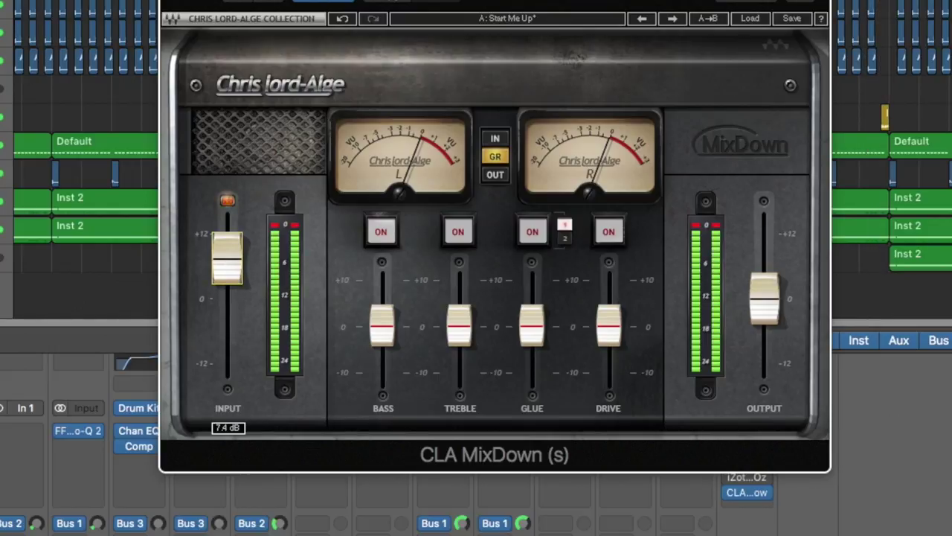
{"action": "left_click_drag", "start_coordinate": [228, 256], "coordinate": [225, 333]}
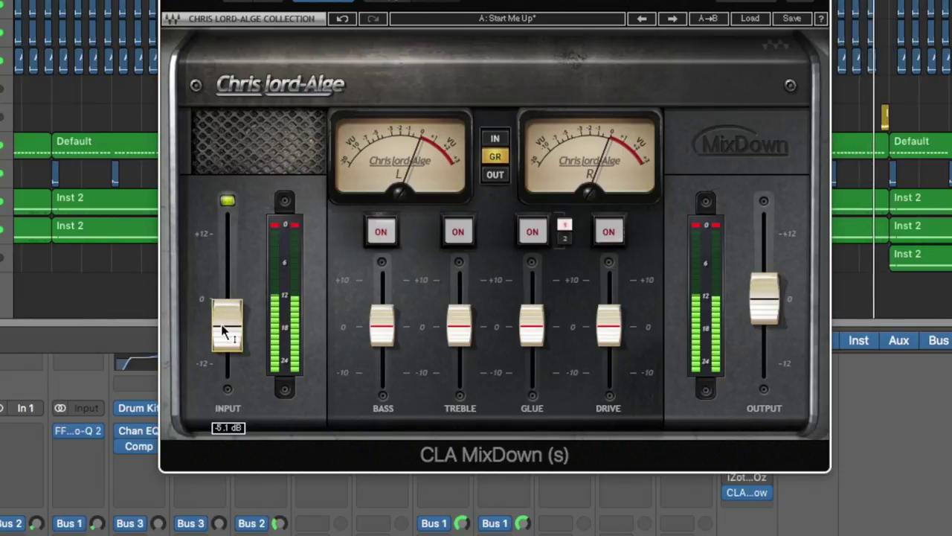
{"action": "left_click", "coordinate": [294, 226]}
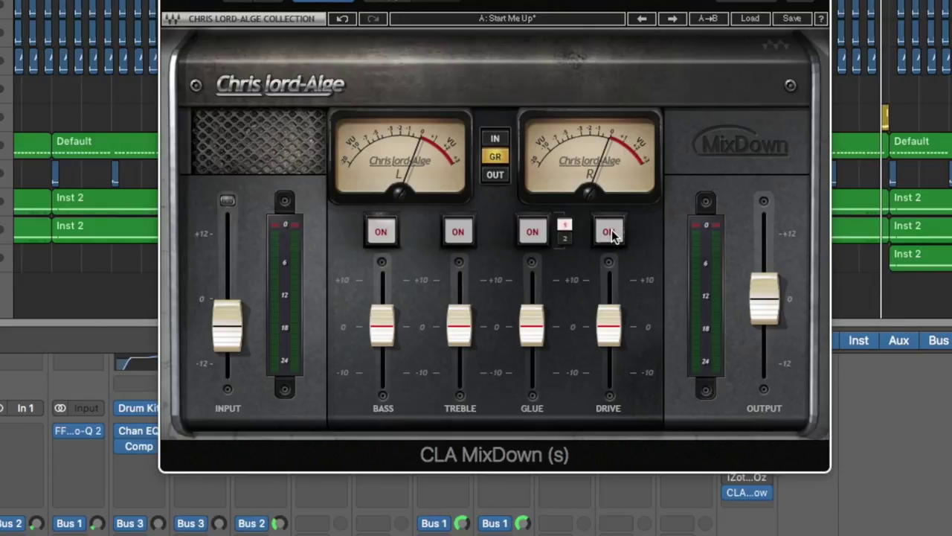
- Toggle the Glue section on and off while auditioning the mix with the VU meters set to gain reduction
{"action": "left_click", "coordinate": [609, 232]}
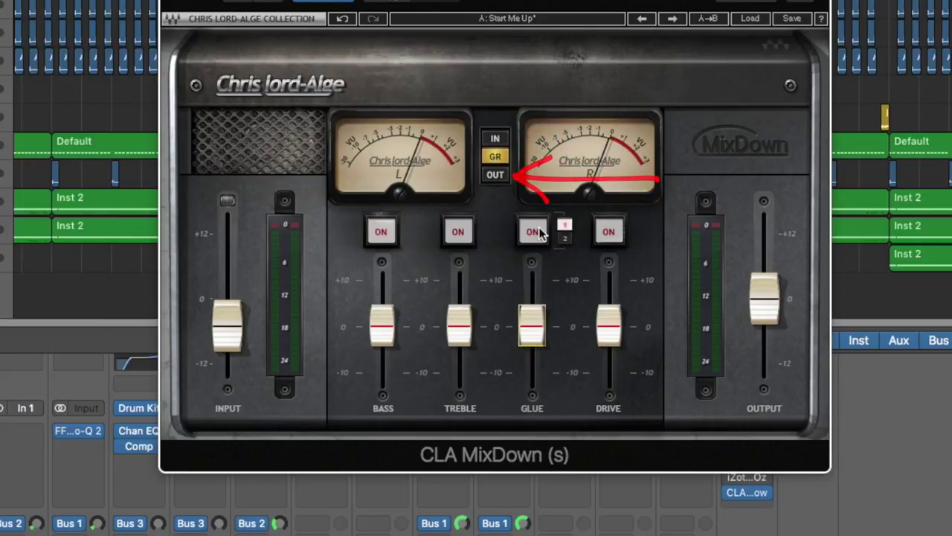
{"action": "key", "text": "space"}
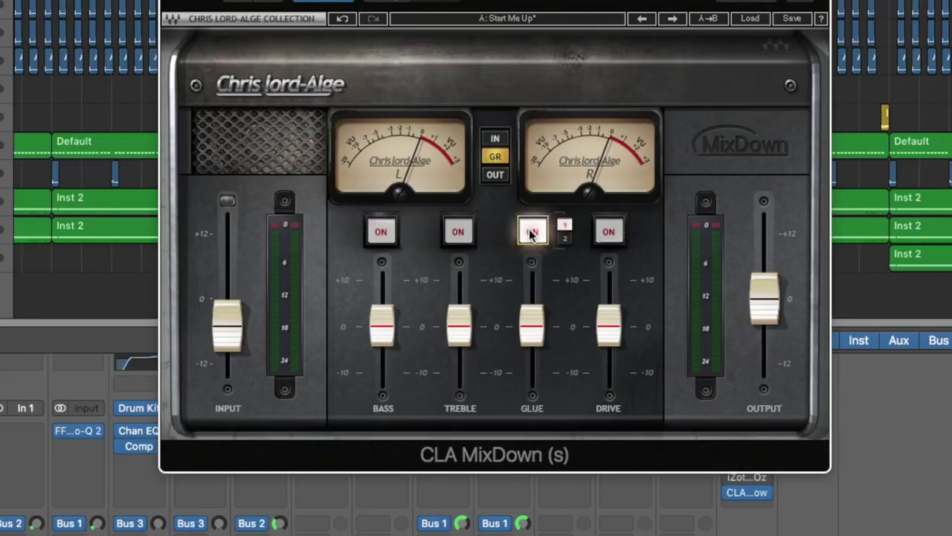
{"action": "left_click", "coordinate": [532, 232]}
{"action": "key", "text": "space"}
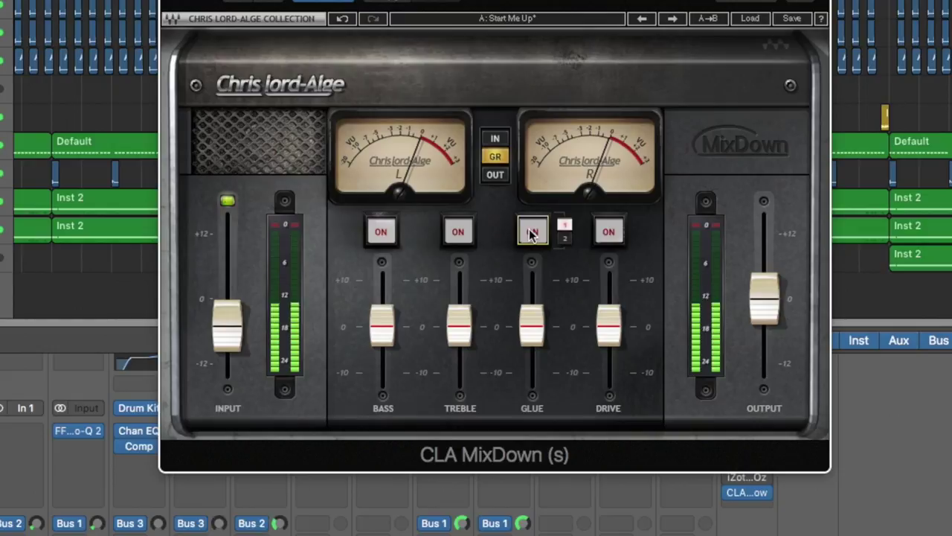
{"action": "left_click", "coordinate": [532, 233]}
{"action": "key", "text": "space"}
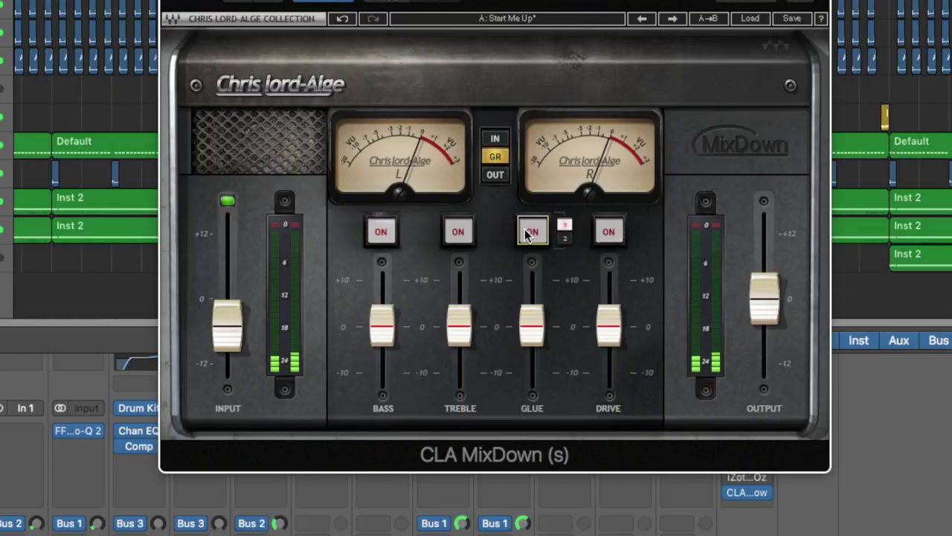
- Switch the VU meters to input level and play the mix to check the incoming signal
{"action": "left_click", "coordinate": [498, 140]}
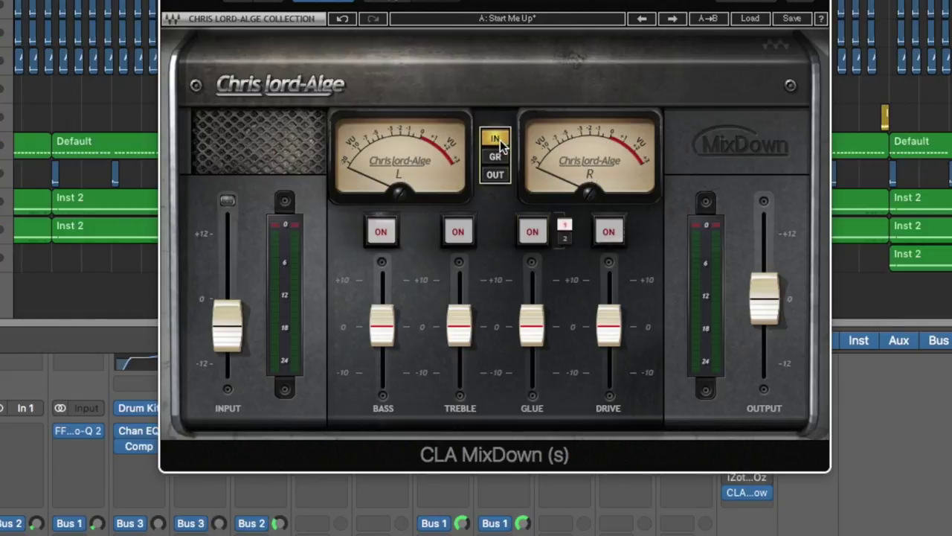
{"action": "key", "text": "space"}
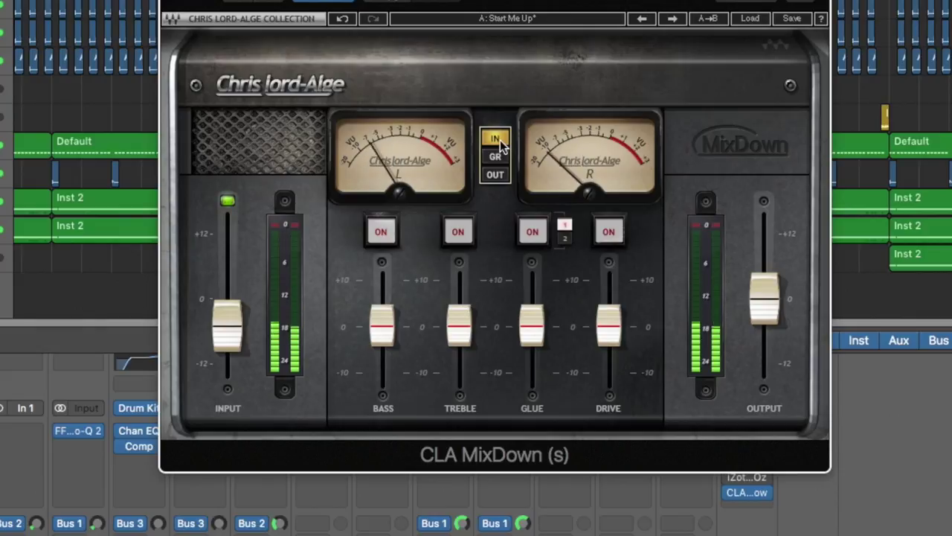
{"action": "key", "text": "space"}
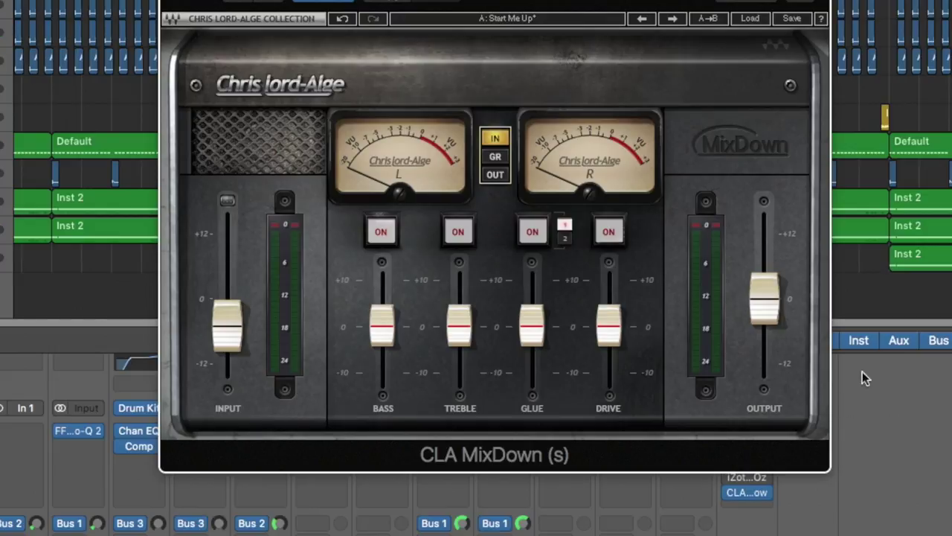
- Switch the VU meters to output level and play the mix to check the outgoing signal
{"action": "left_click", "coordinate": [496, 175]}
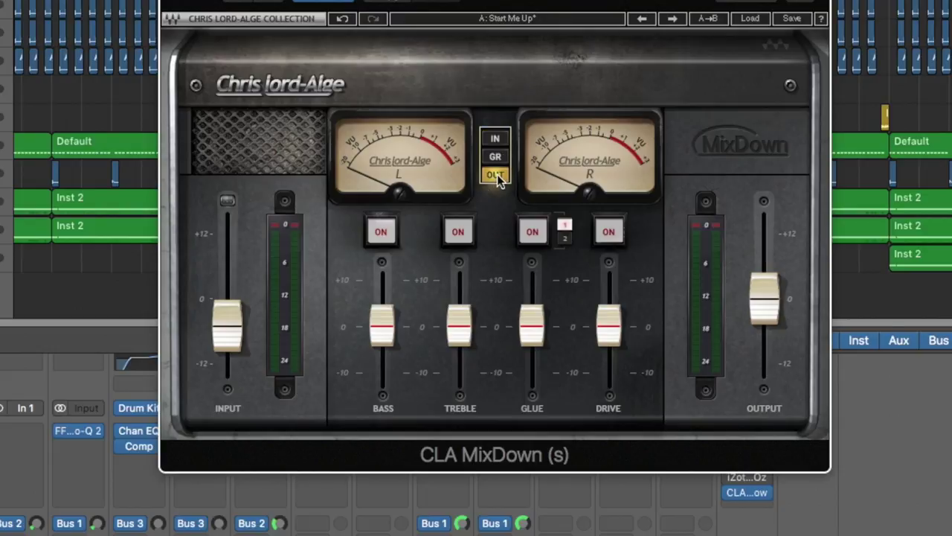
{"action": "key", "text": "space"}
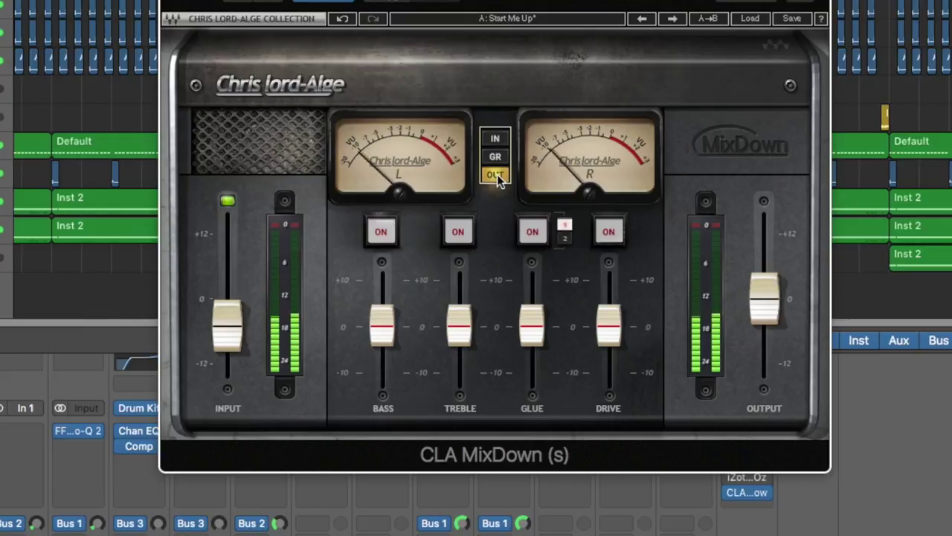
{"action": "key", "text": "space"}
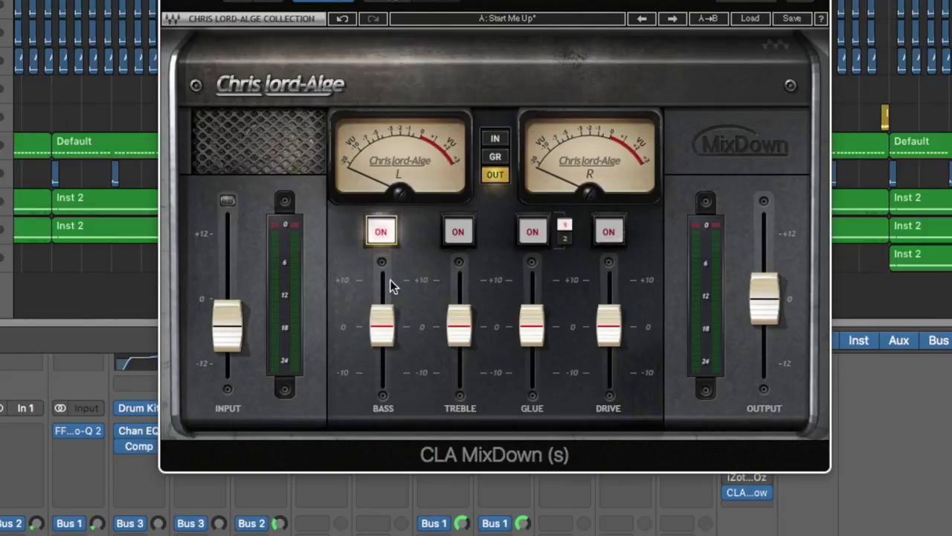
- Raise the Bass fader to +10 during playback, compare it with Bass bypassed, and lower it to about 5.1
{"action": "left_click_drag", "start_coordinate": [385, 335], "coordinate": [384, 288]}
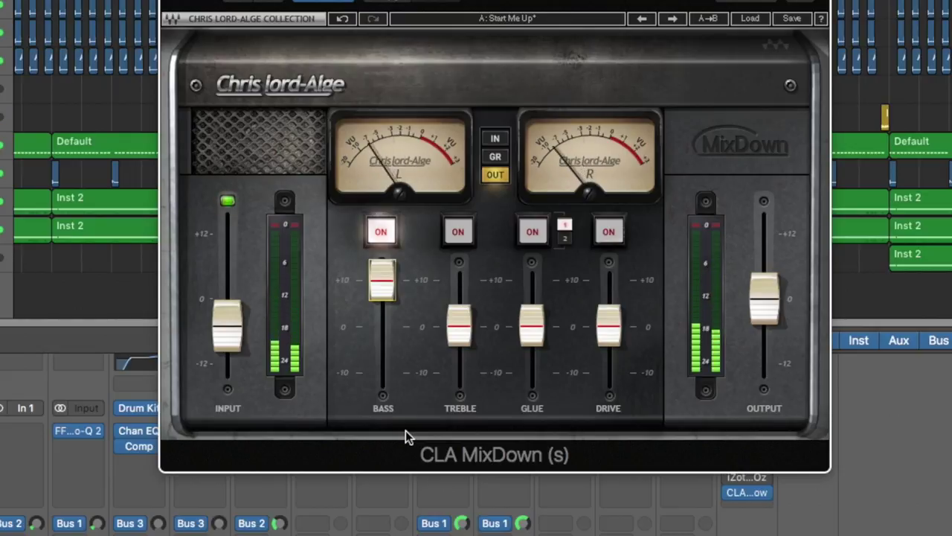
{"action": "left_click", "coordinate": [382, 234]}
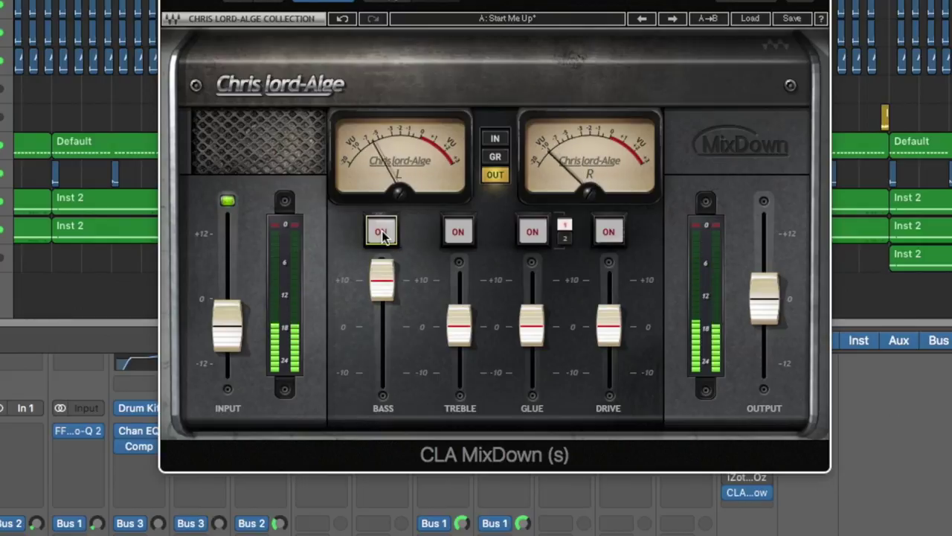
{"action": "left_click", "coordinate": [382, 232]}
{"action": "left_click_drag", "start_coordinate": [387, 271], "coordinate": [383, 292]}
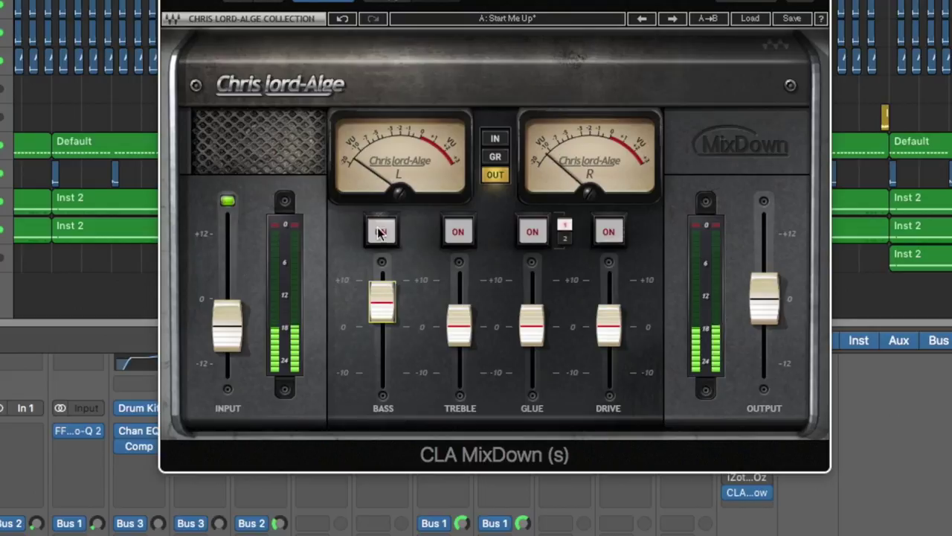
{"action": "mouse_move", "coordinate": [396, 292]}
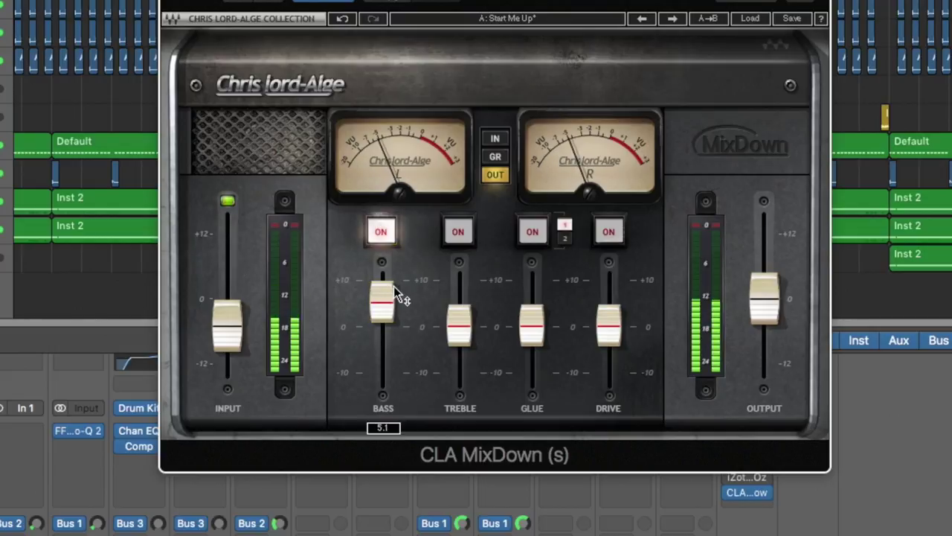
- Audition the Bass fader at -10, return it to 0, and stop playback
{"action": "left_click_drag", "start_coordinate": [382, 298], "coordinate": [388, 368]}
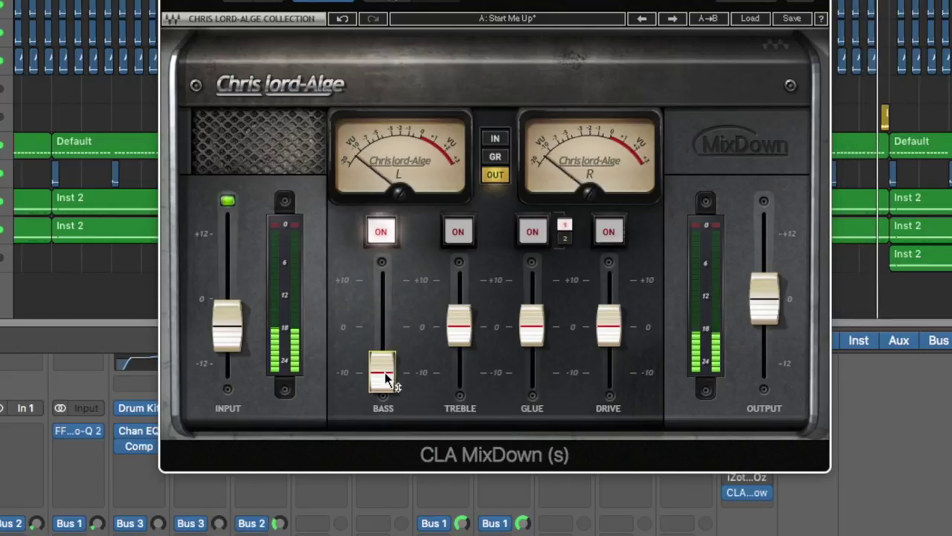
{"action": "left_click_drag", "start_coordinate": [384, 380], "coordinate": [385, 325]}
{"action": "key", "text": "space"}
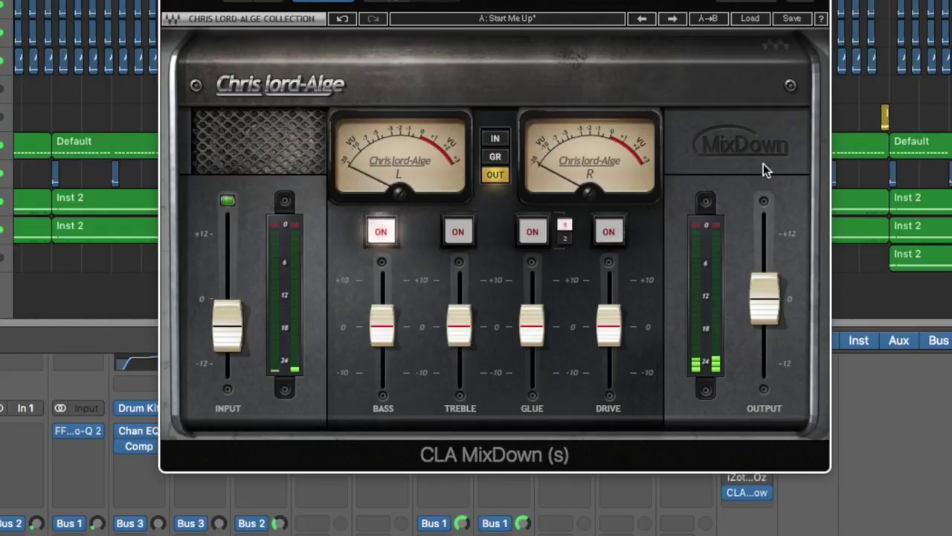
{"action": "key", "text": "space"}
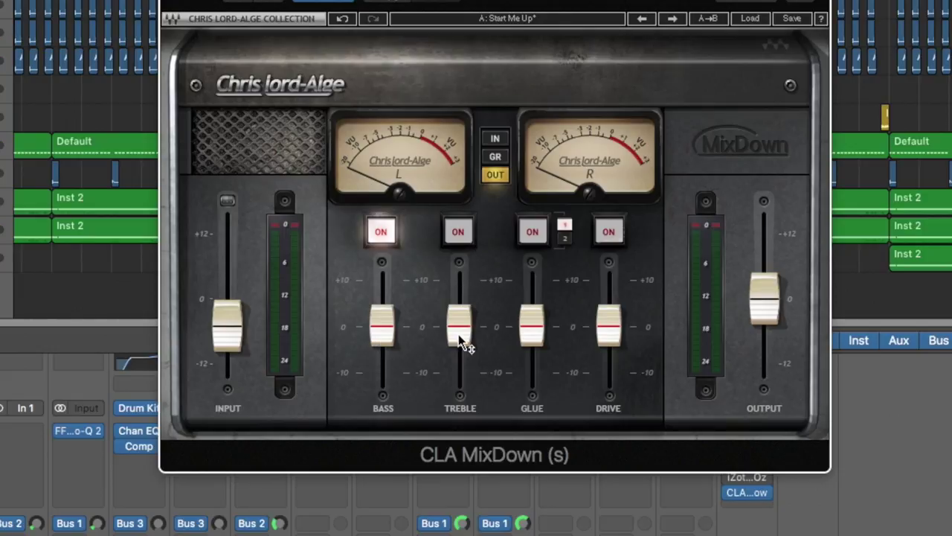
- Move the Treble fader to -10, +10 and back towards 0, and the Bass fader to -10 and back to 0
{"action": "left_click_drag", "start_coordinate": [463, 343], "coordinate": [461, 389]}
{"action": "left_click_drag", "start_coordinate": [381, 325], "coordinate": [382, 371]}
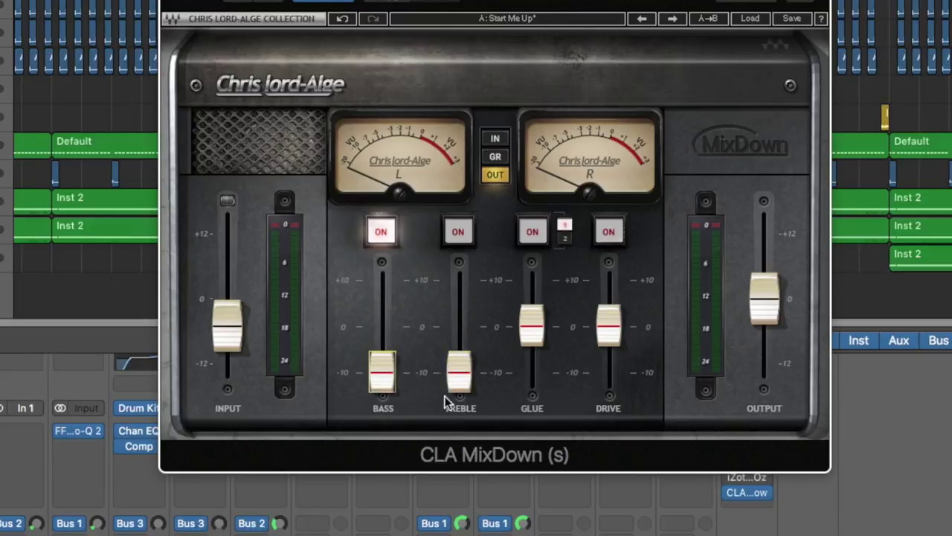
{"action": "left_click_drag", "start_coordinate": [462, 392], "coordinate": [461, 299]}
{"action": "mouse_move", "coordinate": [390, 378]}
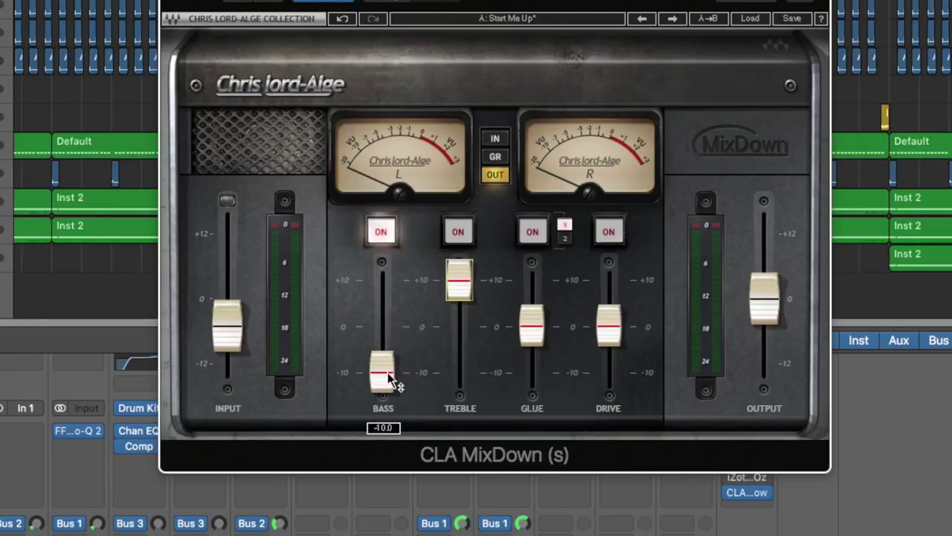
{"action": "left_click_drag", "start_coordinate": [392, 381], "coordinate": [388, 327]}
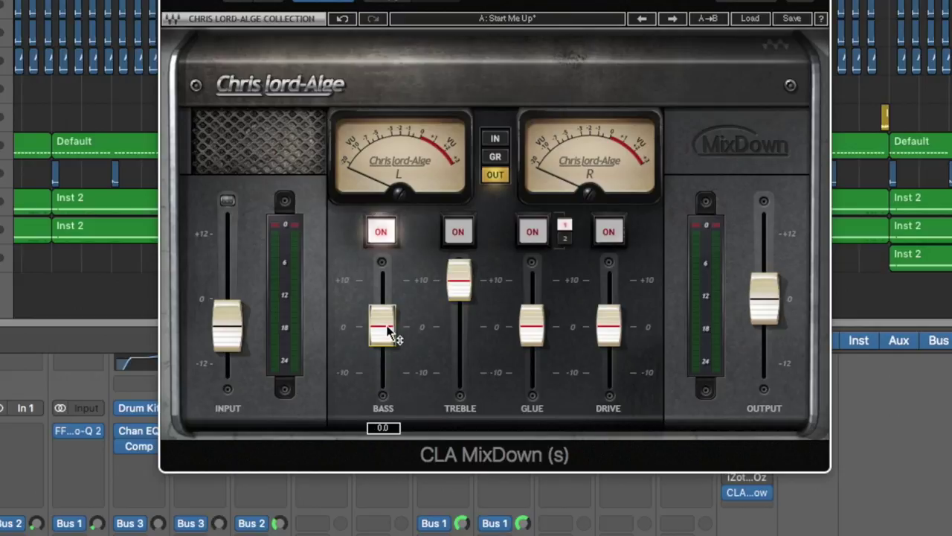
{"action": "left_click_drag", "start_coordinate": [463, 290], "coordinate": [463, 332]}
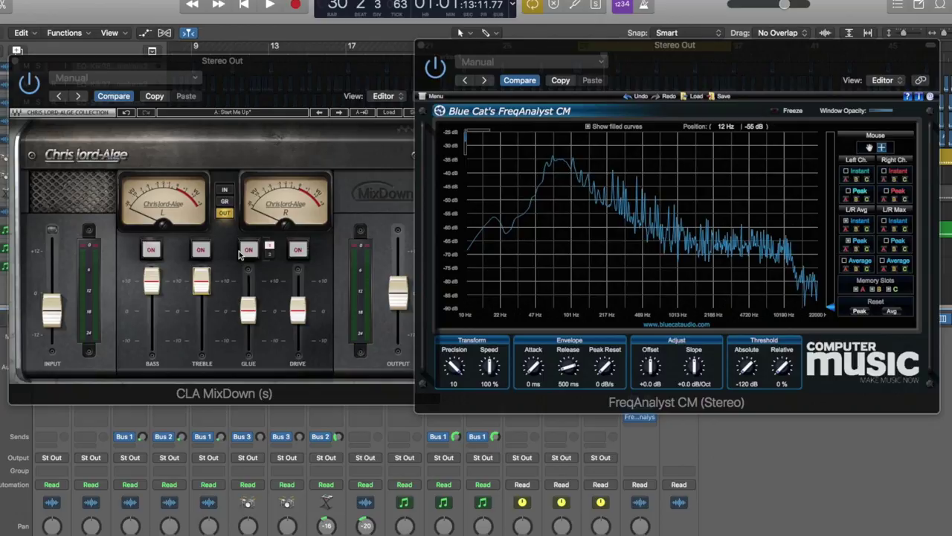
- Play the mix into the spectrum analyser, switch on the Bass section with its +10 boost, and stop playback
{"action": "key", "text": "space"}
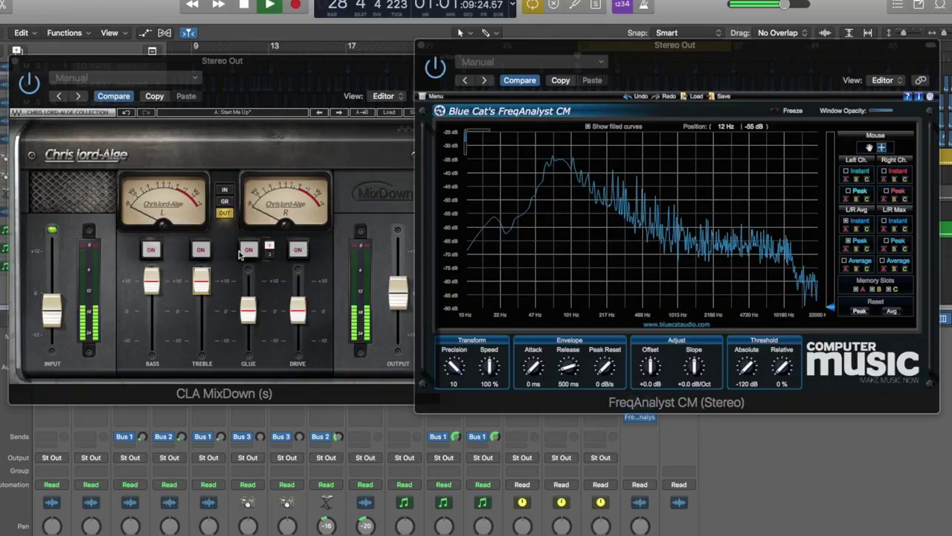
{"action": "left_click", "coordinate": [149, 252]}
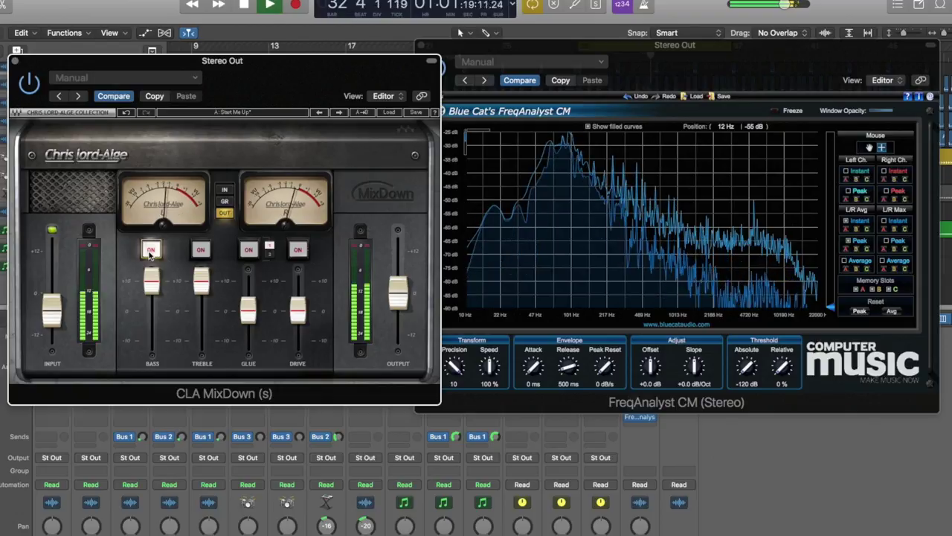
{"action": "key", "text": "space"}
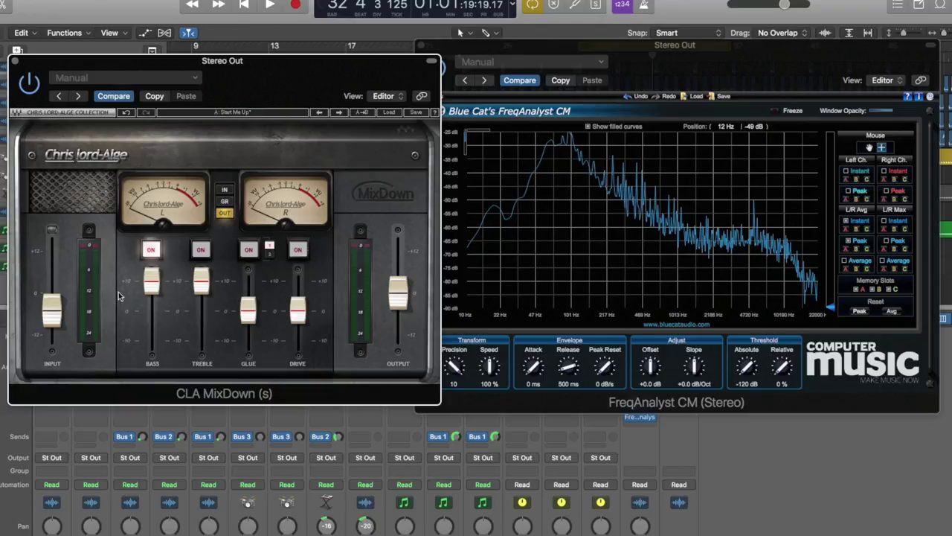
- Bypass the Bass section, play the mix into the spectrum analyser, switch on the boosted Treble section, and stop playback
{"action": "left_click", "coordinate": [152, 251]}
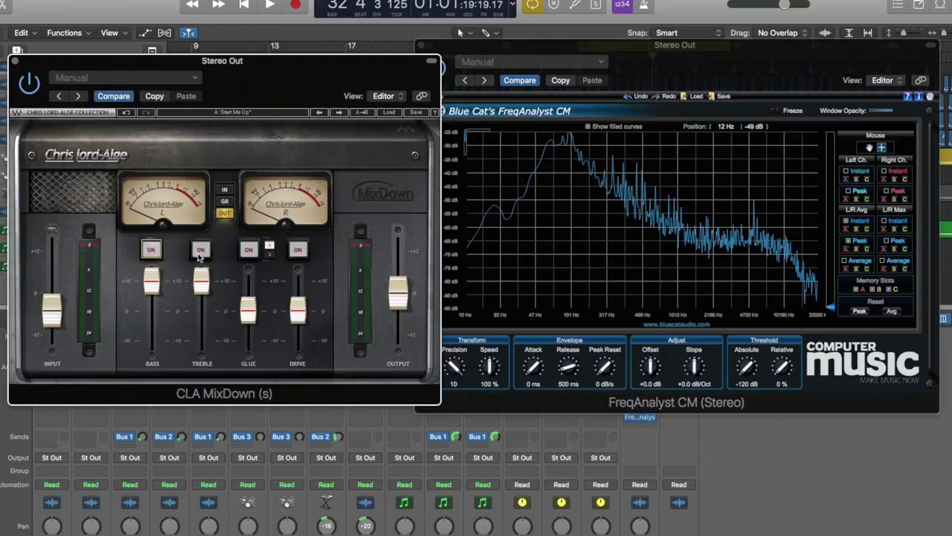
{"action": "key", "text": "space"}
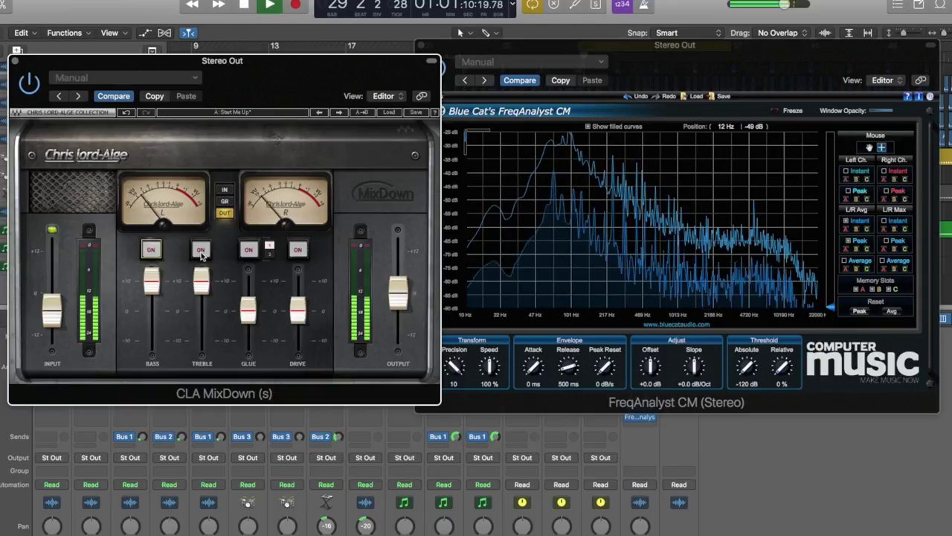
{"action": "left_click", "coordinate": [201, 251]}
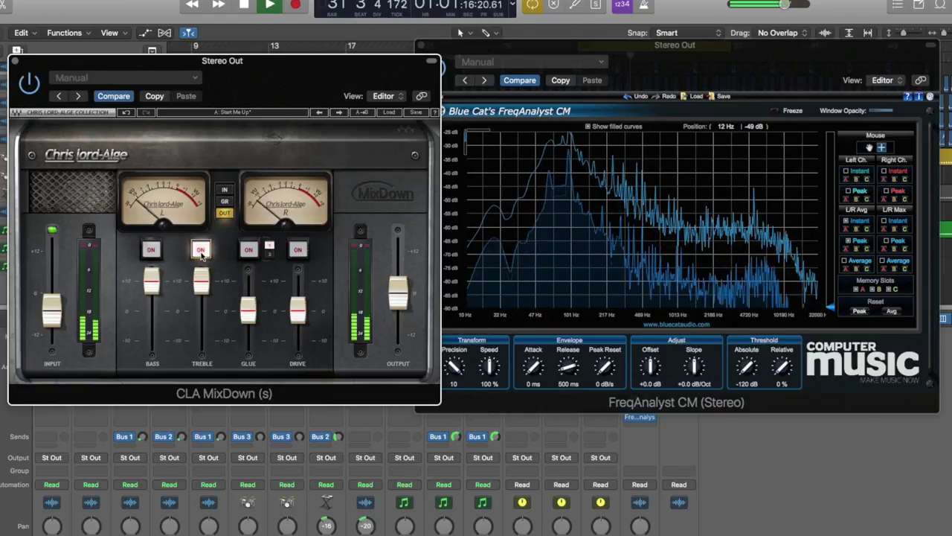
{"action": "key", "text": "space"}
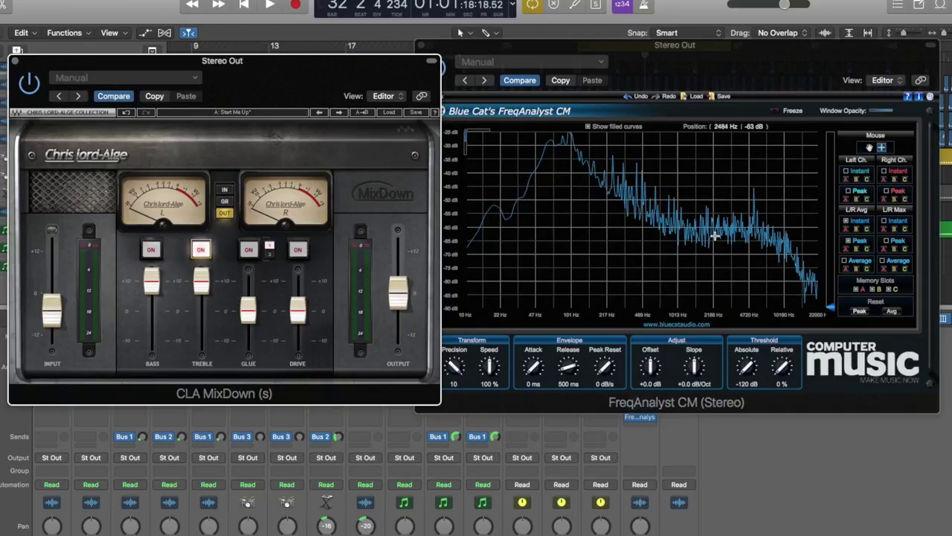
- Zoom the analyser graph into the high frequencies and compare the Treble boost on and bypassed during playback, leaving it bypassed
{"action": "left_click", "coordinate": [658, 184]}
{"action": "left_click_drag", "start_coordinate": [659, 183], "coordinate": [803, 274]}
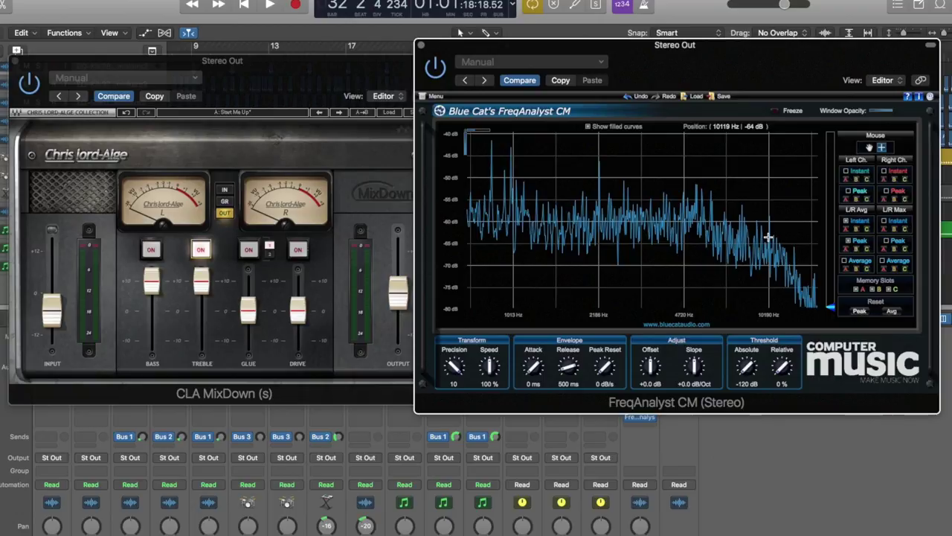
{"action": "key", "text": "space"}
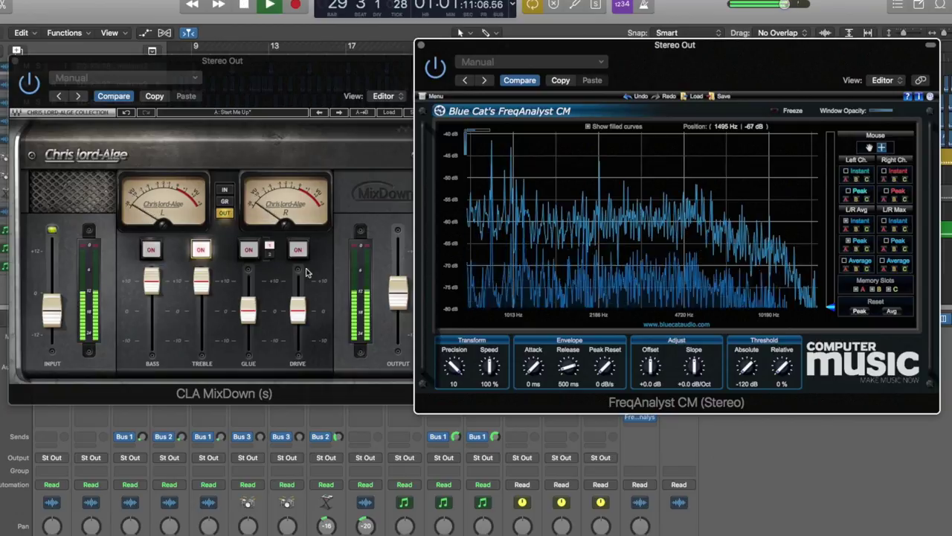
{"action": "left_click", "coordinate": [209, 253]}
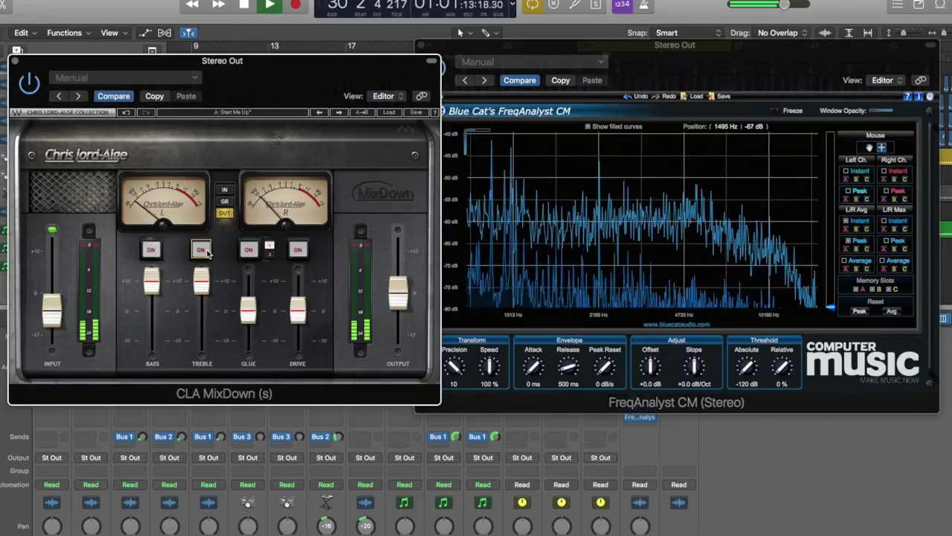
{"action": "left_click", "coordinate": [208, 253]}
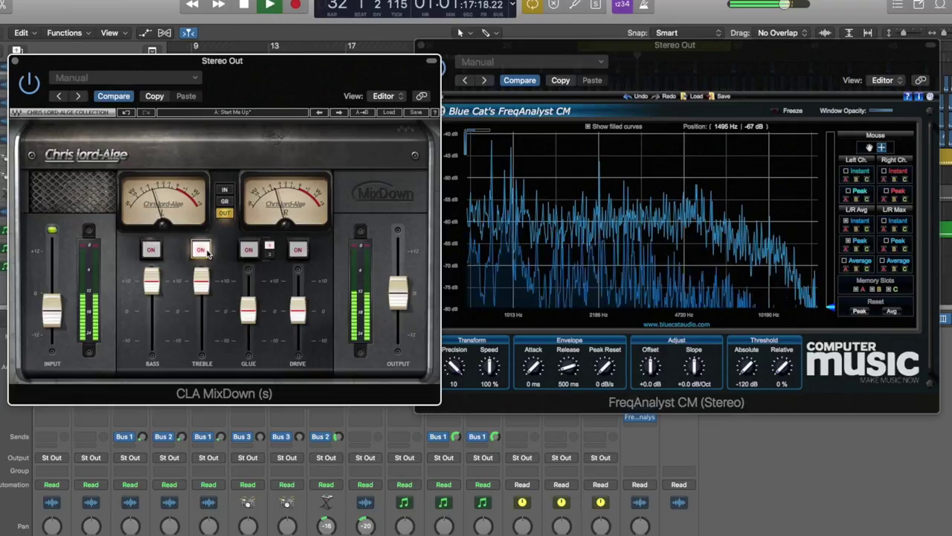
{"action": "left_click", "coordinate": [200, 250]}
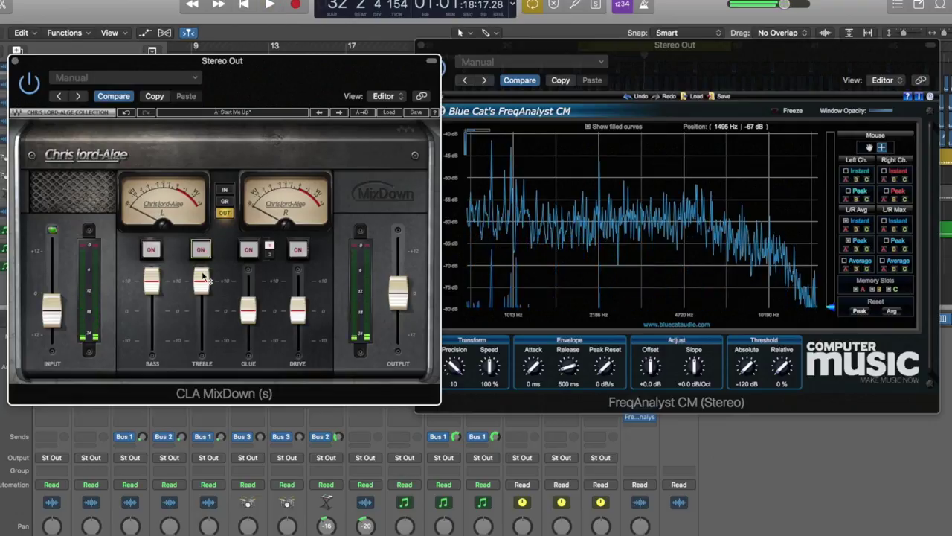
- Return the Treble and Bass faders to 0 and resume playback
{"action": "left_click_drag", "start_coordinate": [202, 281], "coordinate": [201, 311]}
{"action": "left_click_drag", "start_coordinate": [155, 287], "coordinate": [154, 313]}
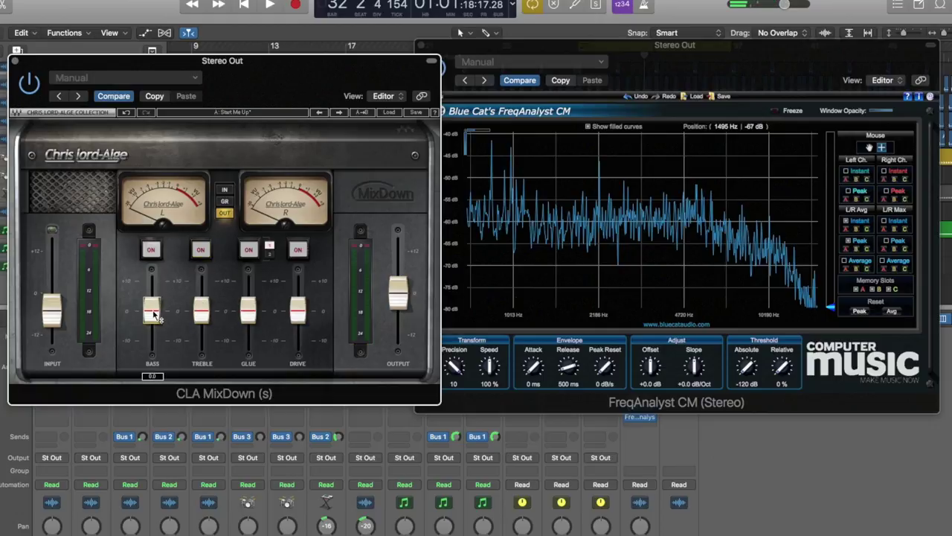
{"action": "key", "text": "space"}
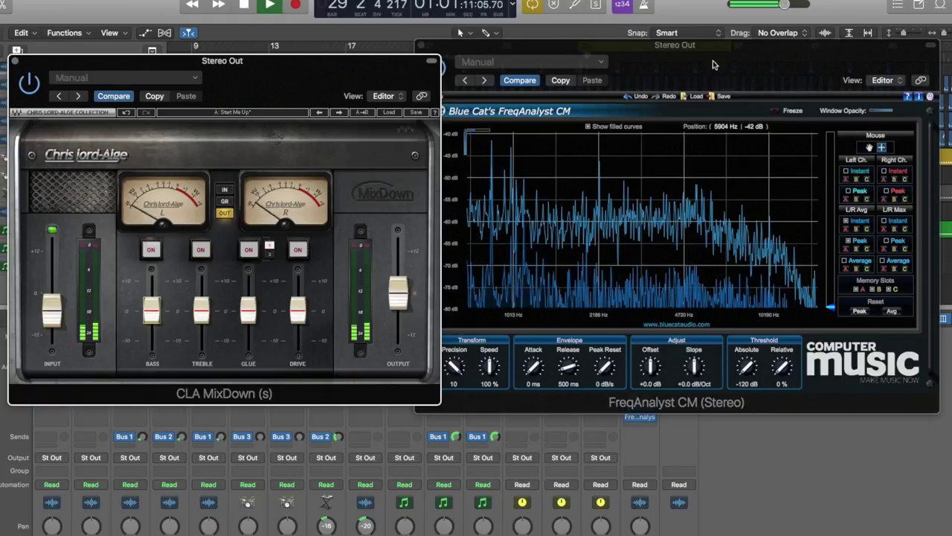
- Close the spectrum analyser, reposition the CLA MixDown window over the centre of the project, and stop playback
{"action": "left_click", "coordinate": [425, 45]}
{"action": "left_click", "coordinate": [421, 44]}
{"action": "left_click_drag", "start_coordinate": [342, 67], "coordinate": [580, 53]}
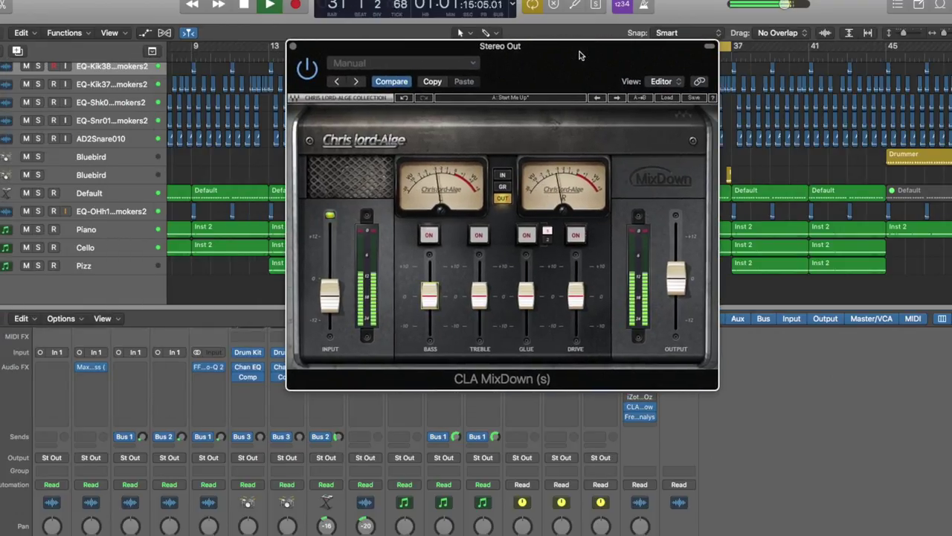
{"action": "key", "text": "space"}
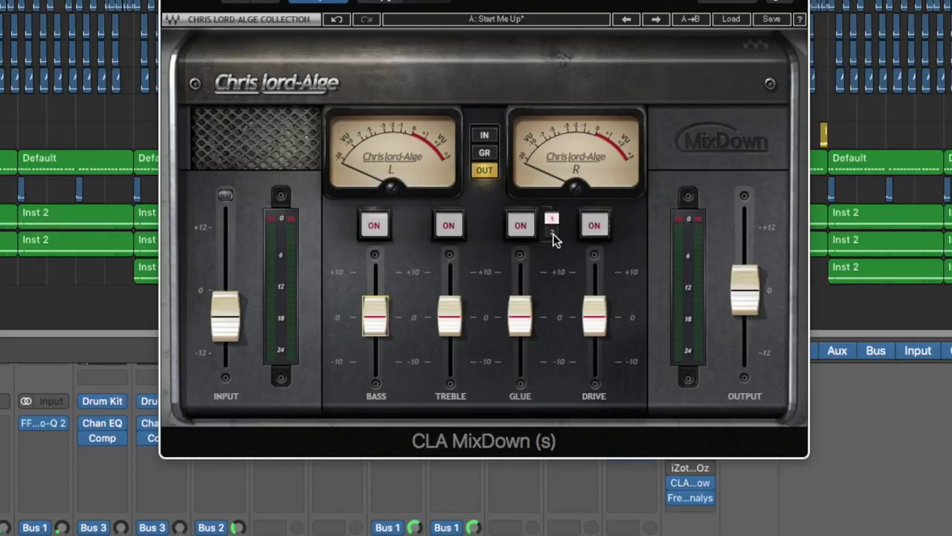
- Switch the Glue compressor between modes 2 and 1, ending on mode 1
{"action": "left_click", "coordinate": [552, 235]}
{"action": "left_click", "coordinate": [553, 235]}
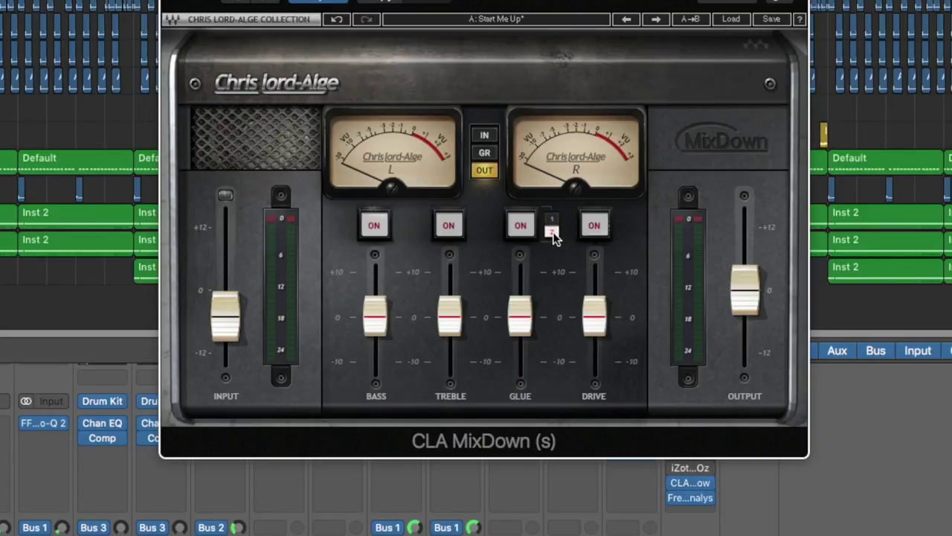
{"action": "left_click", "coordinate": [553, 220]}
{"action": "mouse_move", "coordinate": [522, 320]}
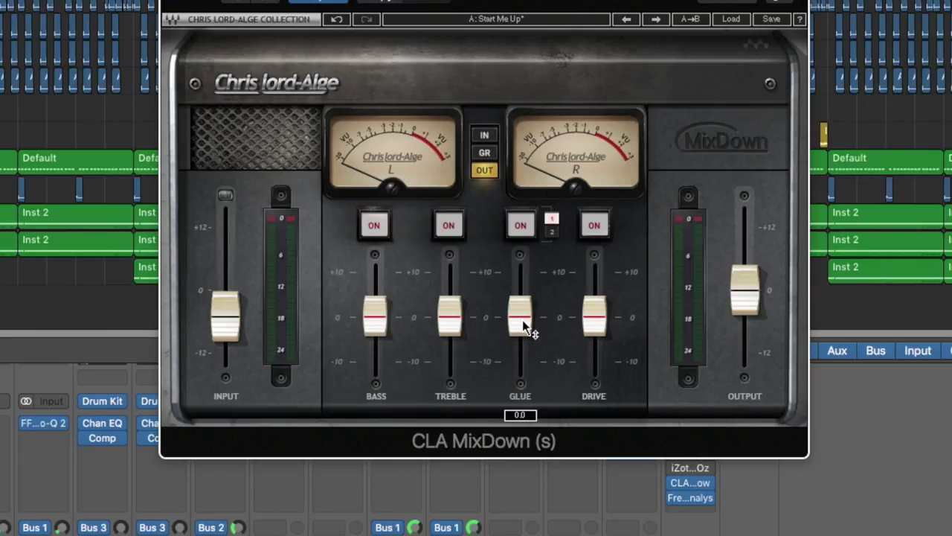
{"action": "left_click", "coordinate": [554, 233]}
{"action": "left_click", "coordinate": [554, 232]}
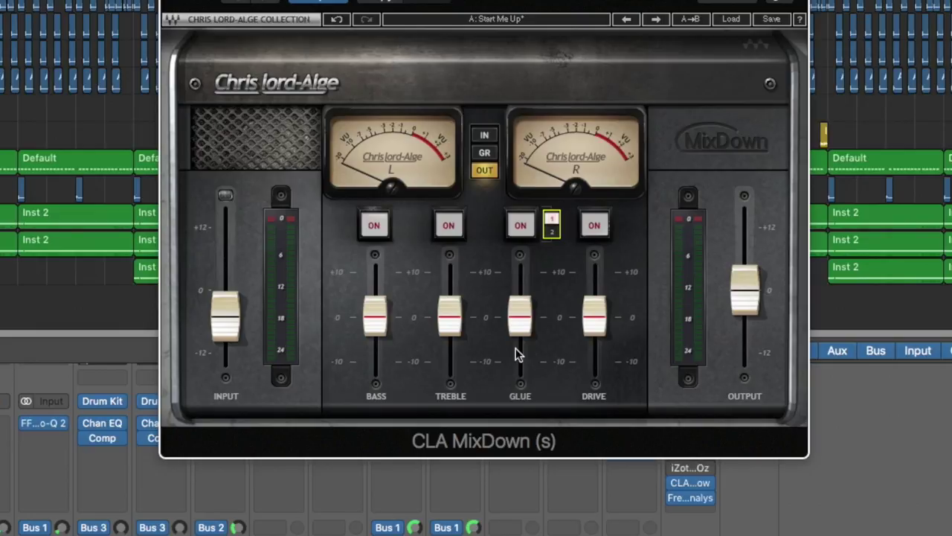
- Switch on the Drive section, audition its fader at +10 during playback, and return it to 0
{"action": "left_click", "coordinate": [596, 319]}
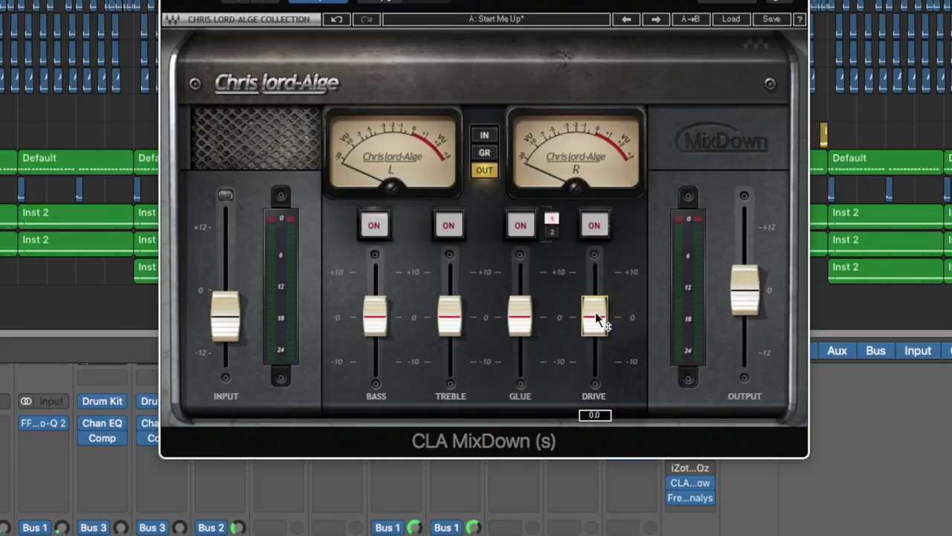
{"action": "left_click", "coordinate": [594, 225]}
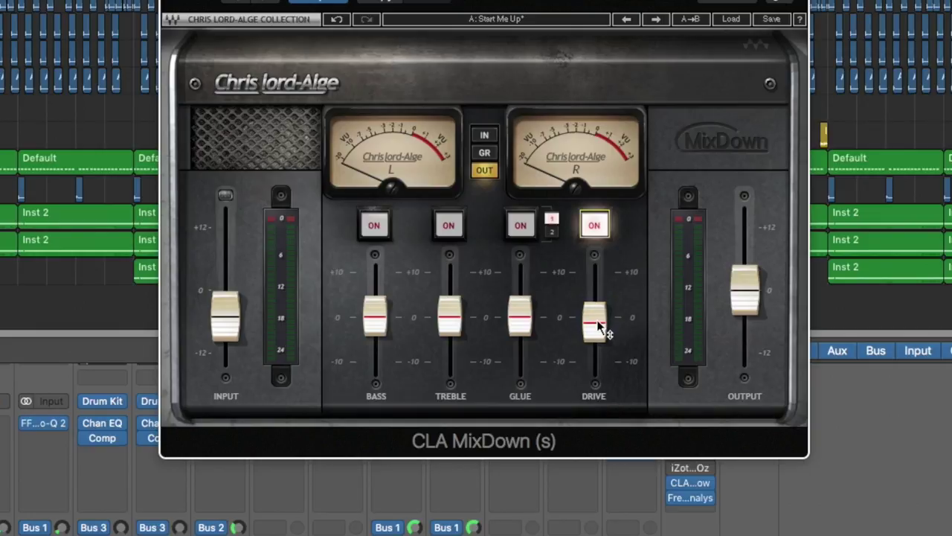
{"action": "left_click_drag", "start_coordinate": [601, 328], "coordinate": [595, 283]}
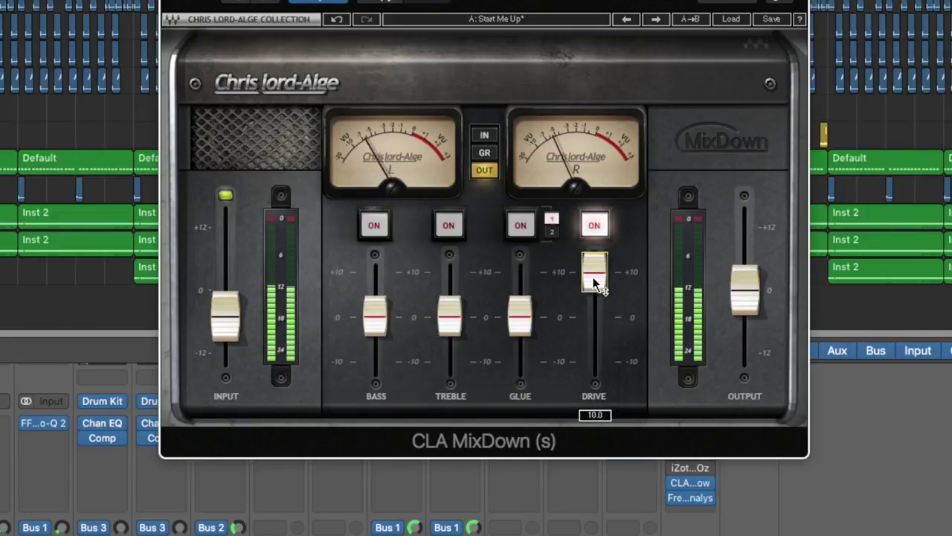
{"action": "left_click_drag", "start_coordinate": [595, 281], "coordinate": [597, 328]}
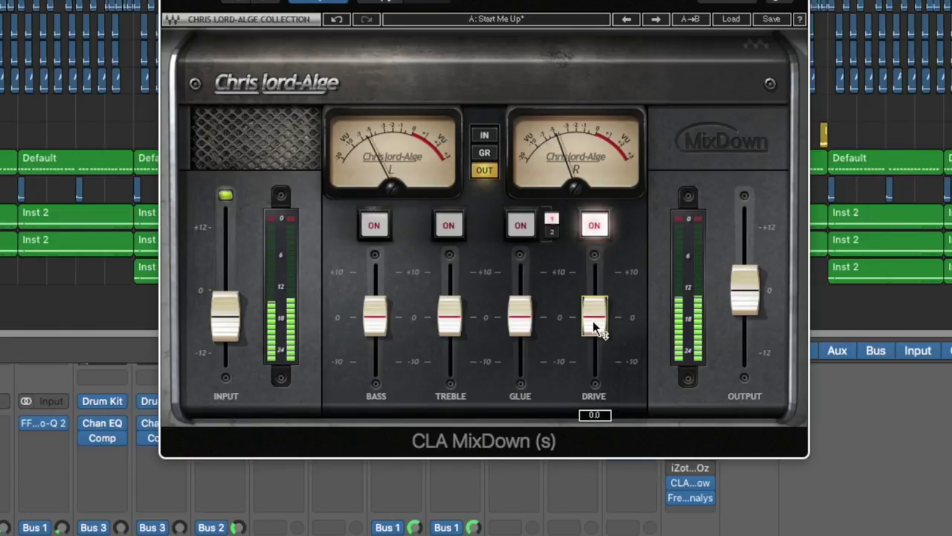
- Switch on the Glue, Treble and Bass sections
{"action": "left_click", "coordinate": [522, 227]}
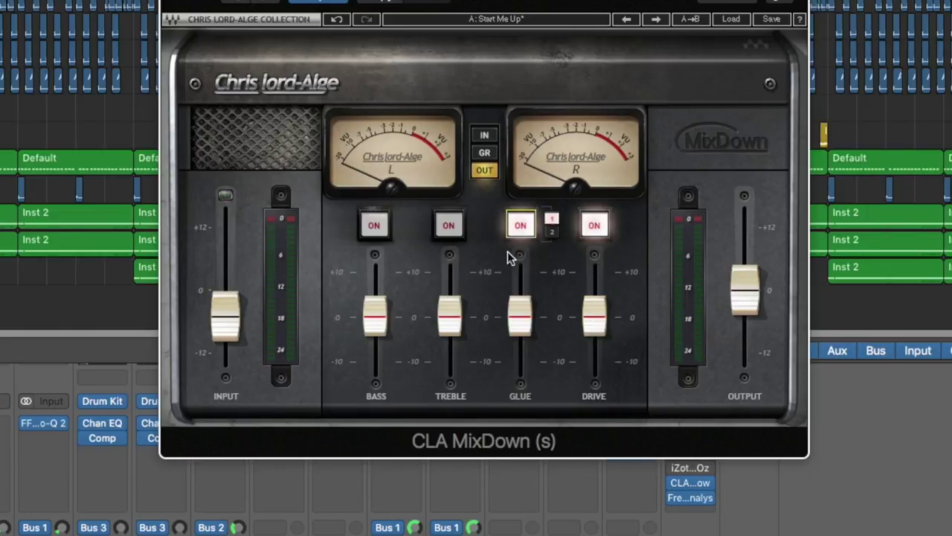
{"action": "left_click", "coordinate": [447, 231]}
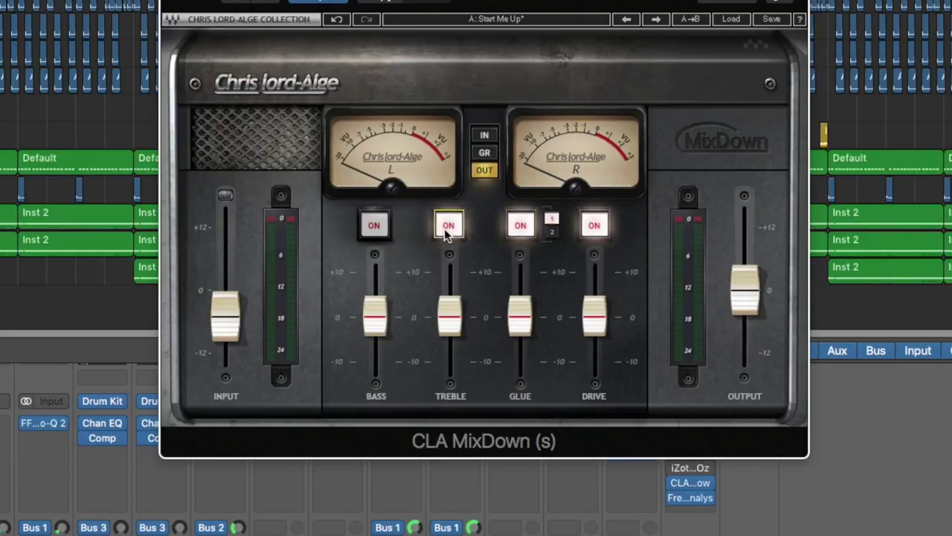
{"action": "left_click", "coordinate": [377, 227]}
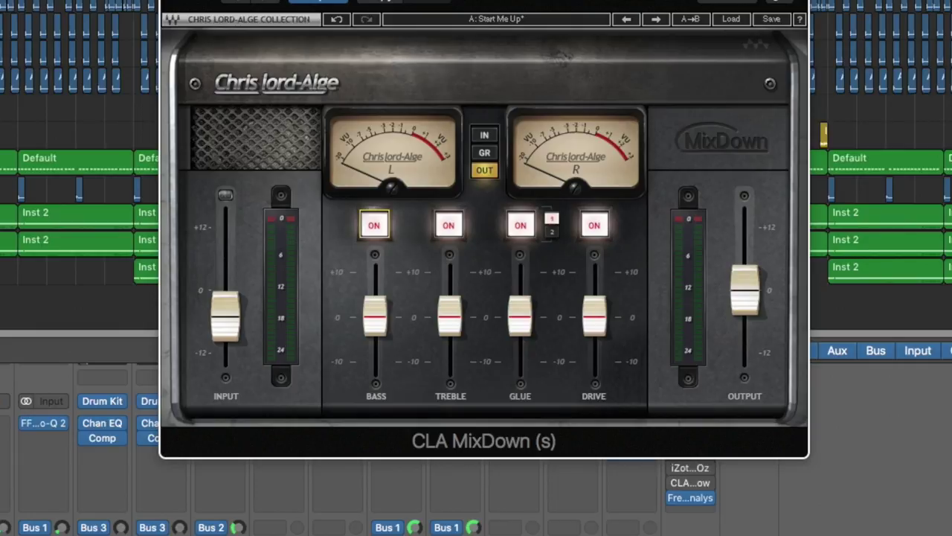
- Play and stop the mix twice to audition CLA MixDown with all four sections on and their faders at 0
{"action": "key", "text": "space"}
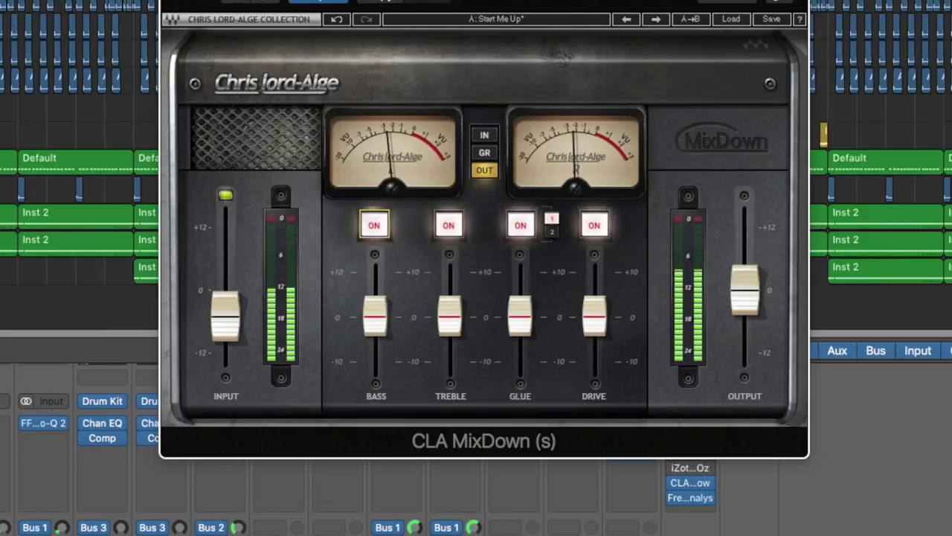
{"action": "key", "text": "space"}
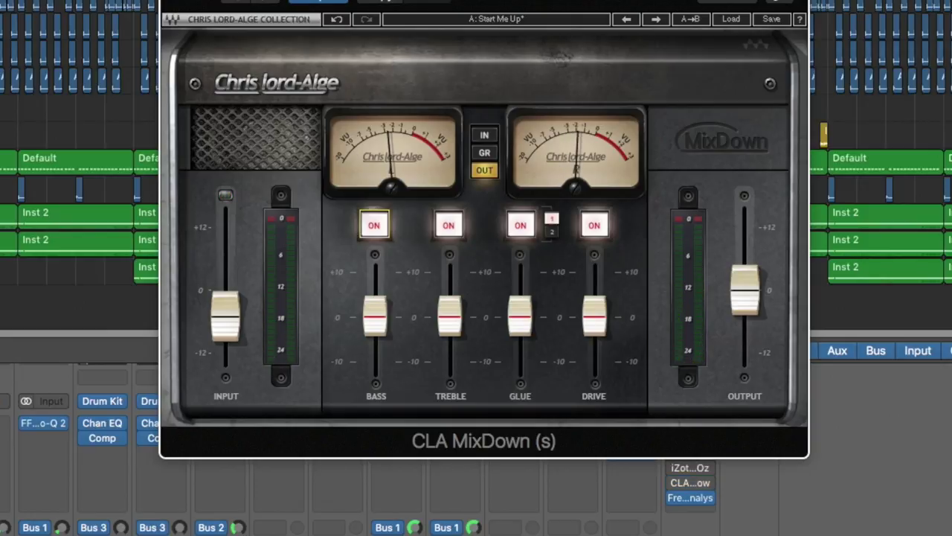
{"action": "key", "text": "space"}
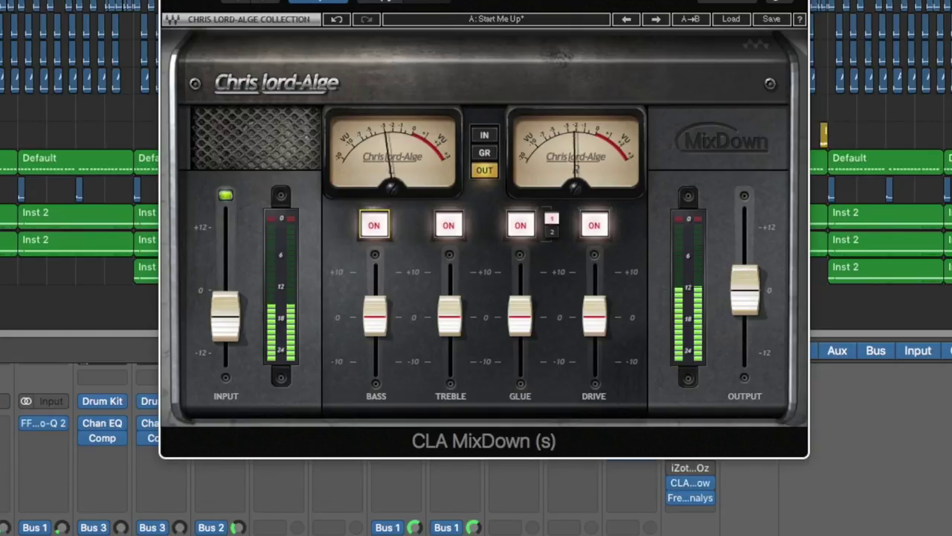
{"action": "key", "text": "space"}
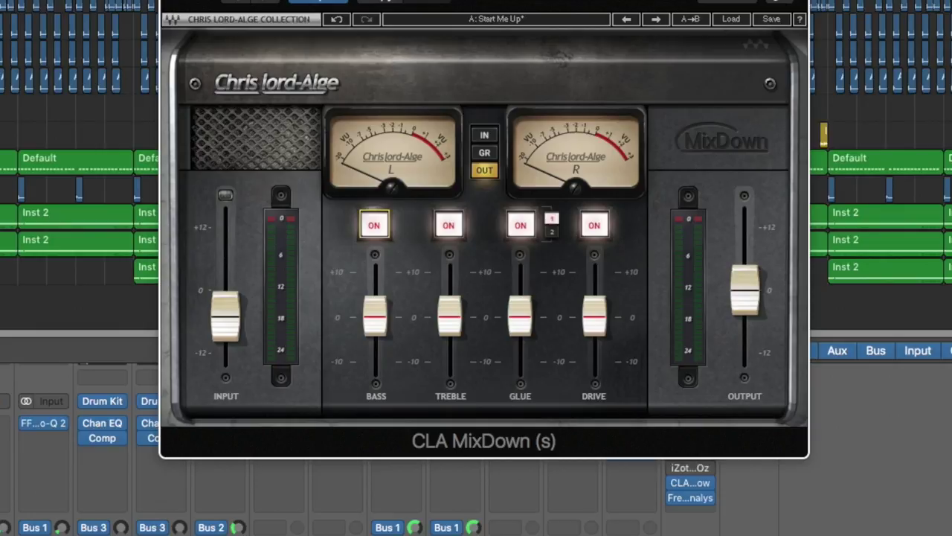
{"action": "right_click", "coordinate": [486, 2]}
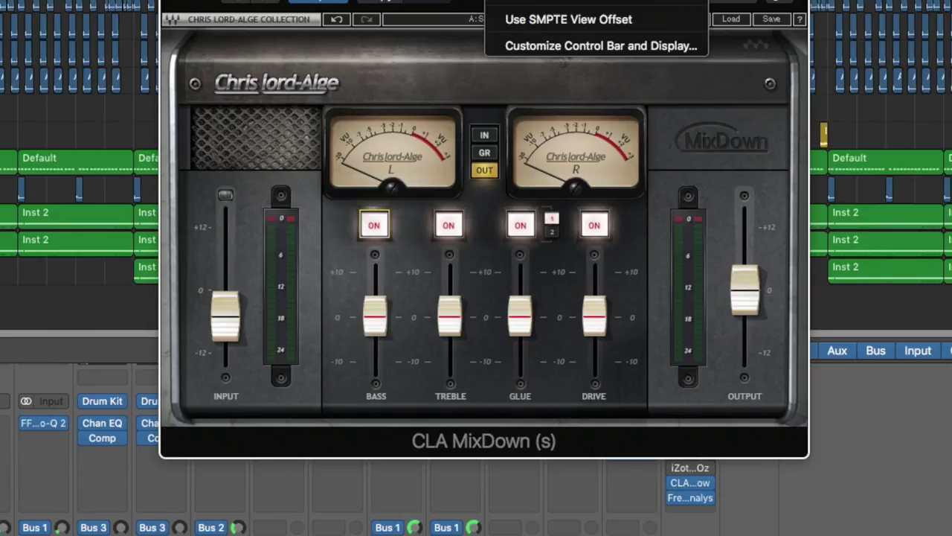
{"action": "left_click", "coordinate": [584, 45]}
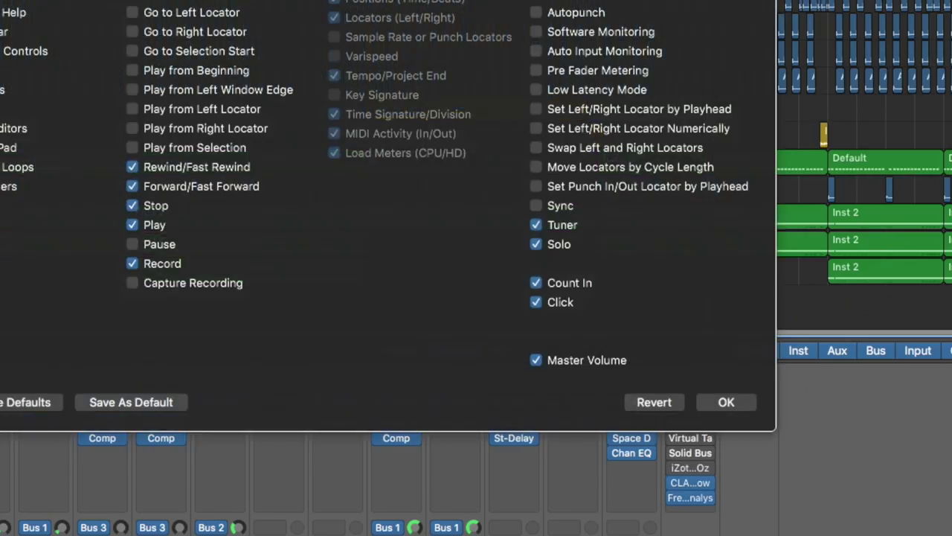
{"action": "key", "text": "Escape"}
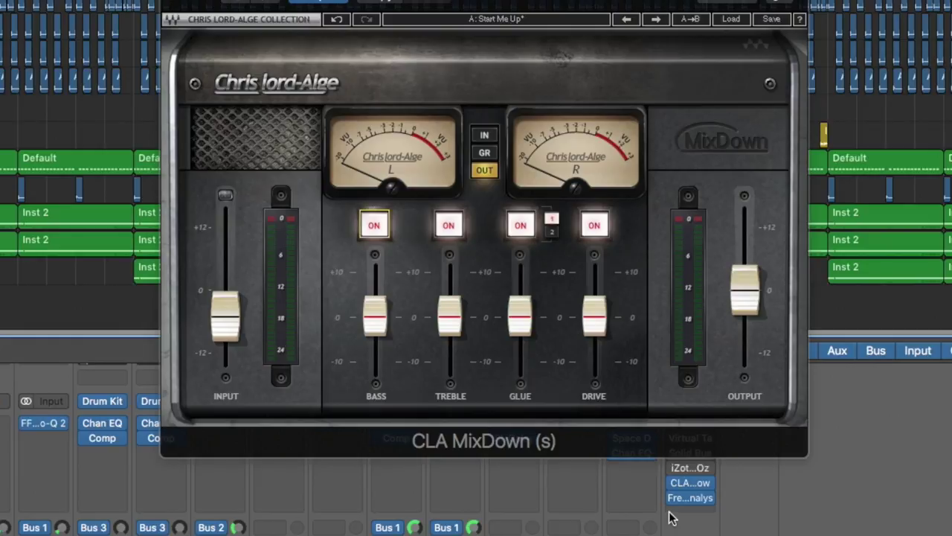
- Move the CLA MixDown window slightly higher and compare the mix with the plug-in bypassed and enabled during playback
{"action": "scroll", "coordinate": [676, 510], "scroll_direction": "up", "scroll_amount": 5}
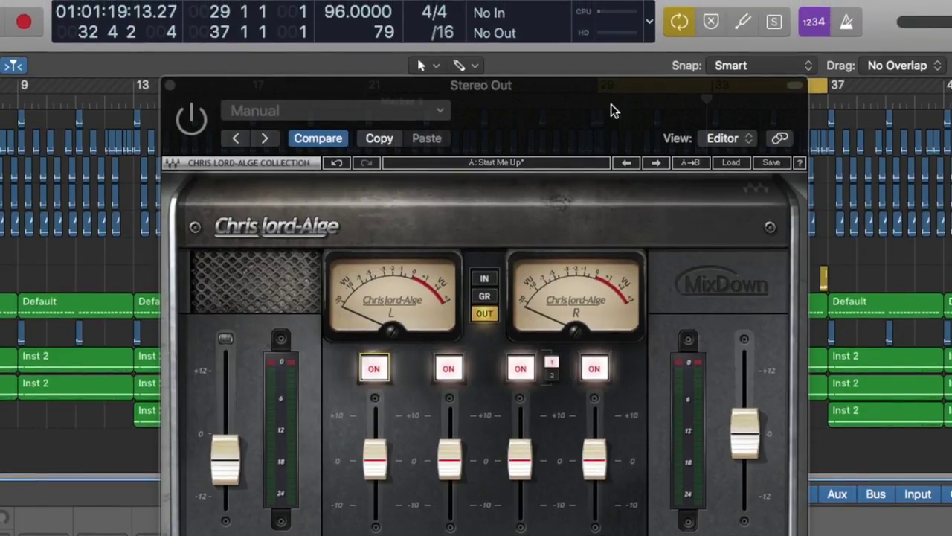
{"action": "left_click_drag", "start_coordinate": [610, 110], "coordinate": [604, 88]}
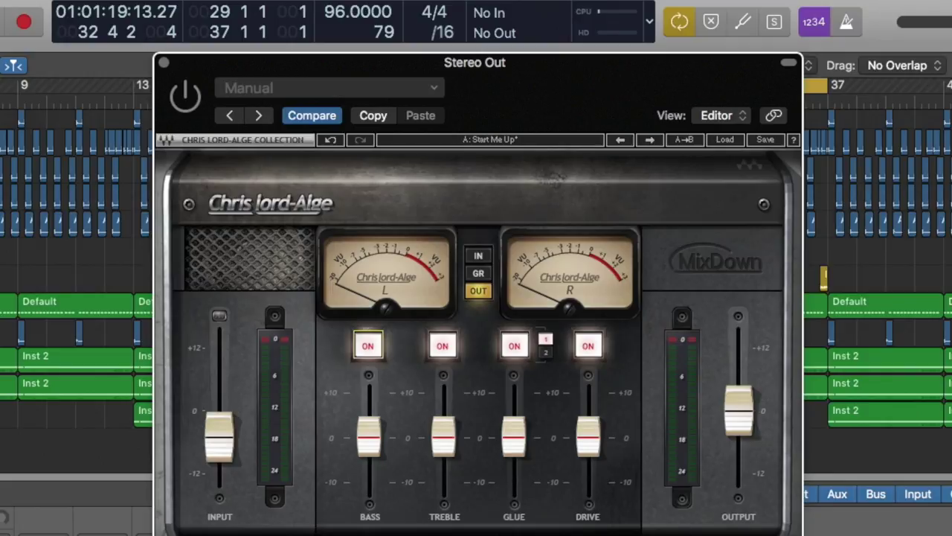
{"action": "key", "text": "space"}
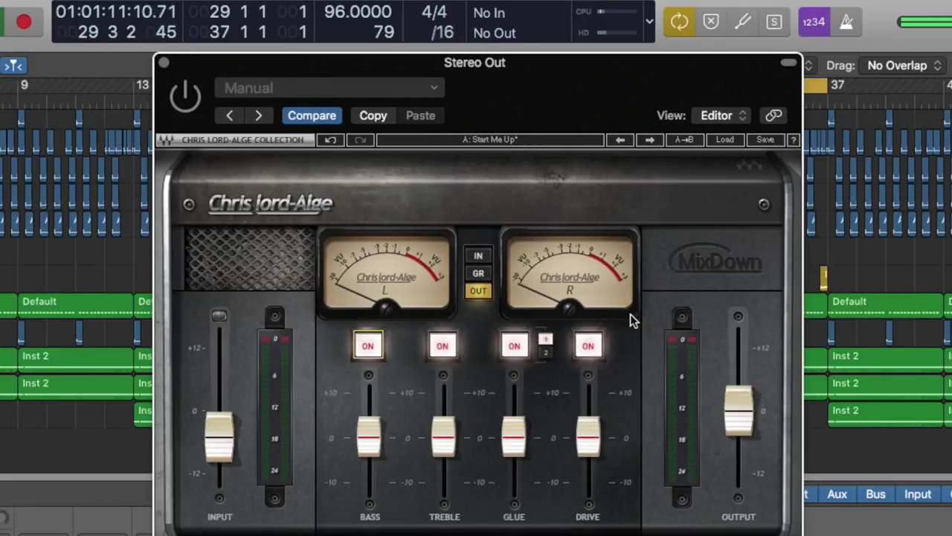
{"action": "left_click", "coordinate": [185, 89]}
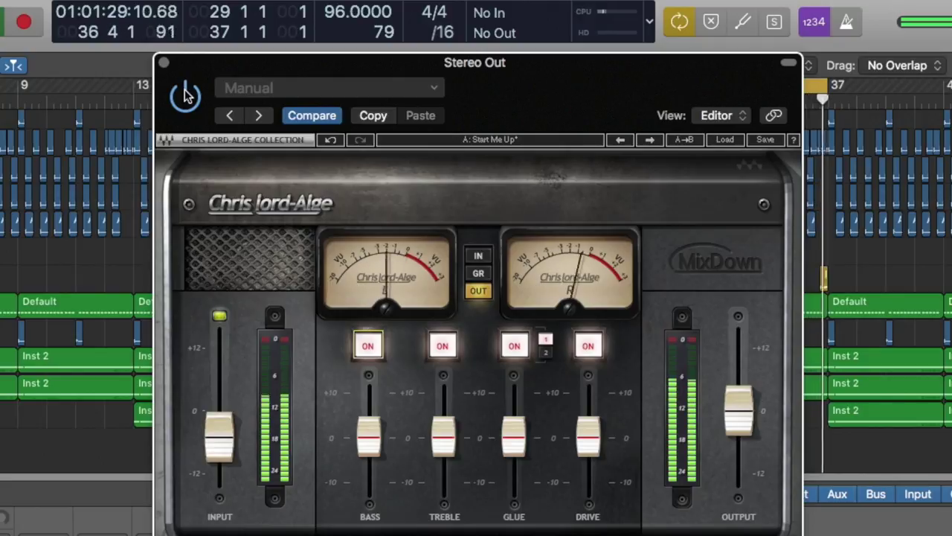
{"action": "left_click", "coordinate": [185, 95]}
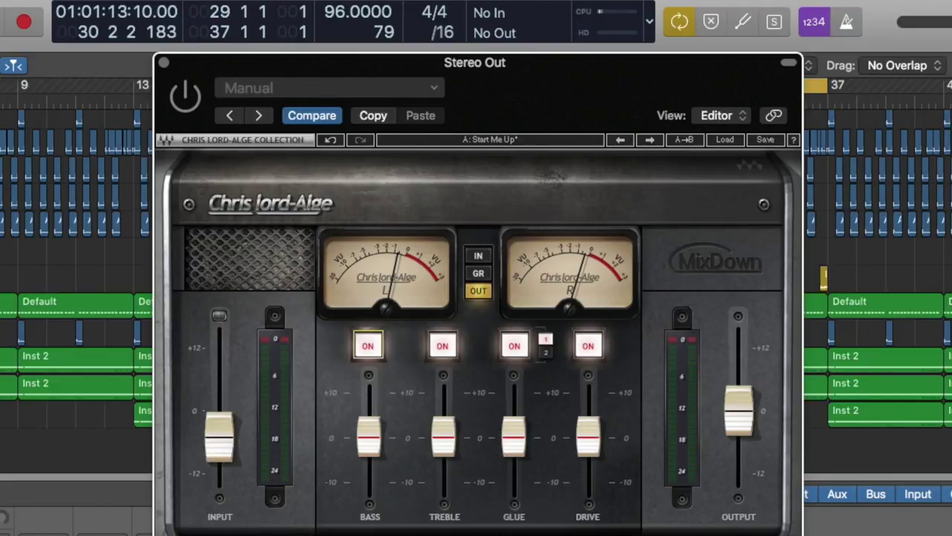
{"action": "scroll", "coordinate": [74, 335], "scroll_direction": "up", "scroll_amount": 1}
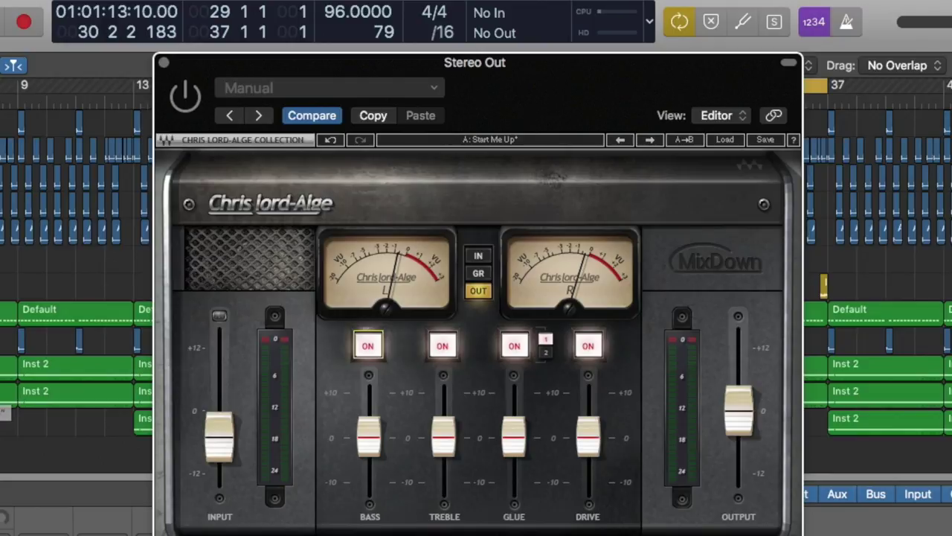
{"action": "scroll", "coordinate": [74, 223], "scroll_direction": "right", "scroll_amount": 2}
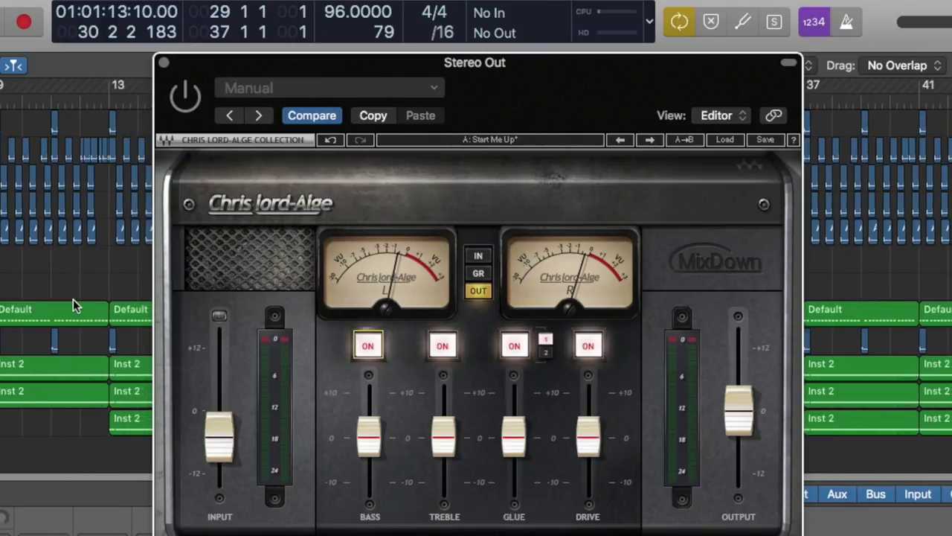
{"action": "scroll", "coordinate": [73, 299], "scroll_direction": "left", "scroll_amount": 2}
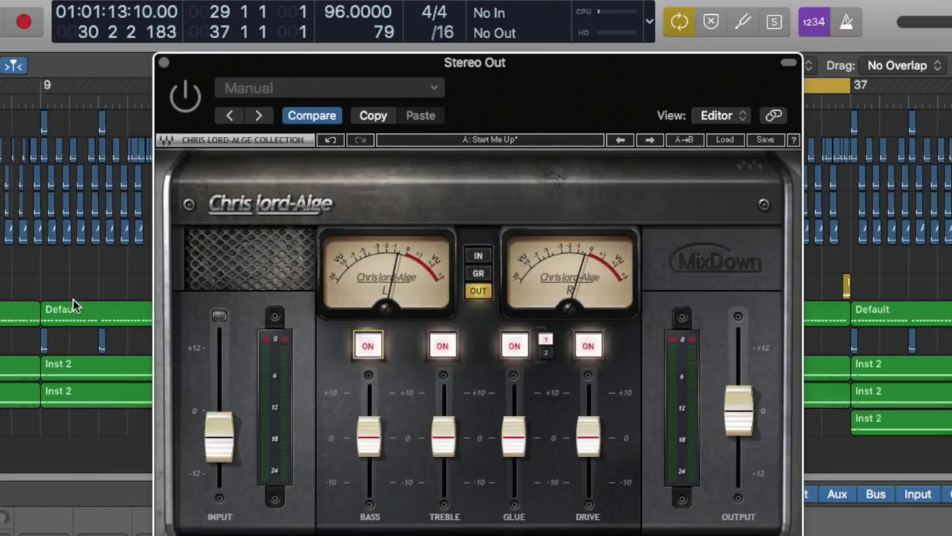